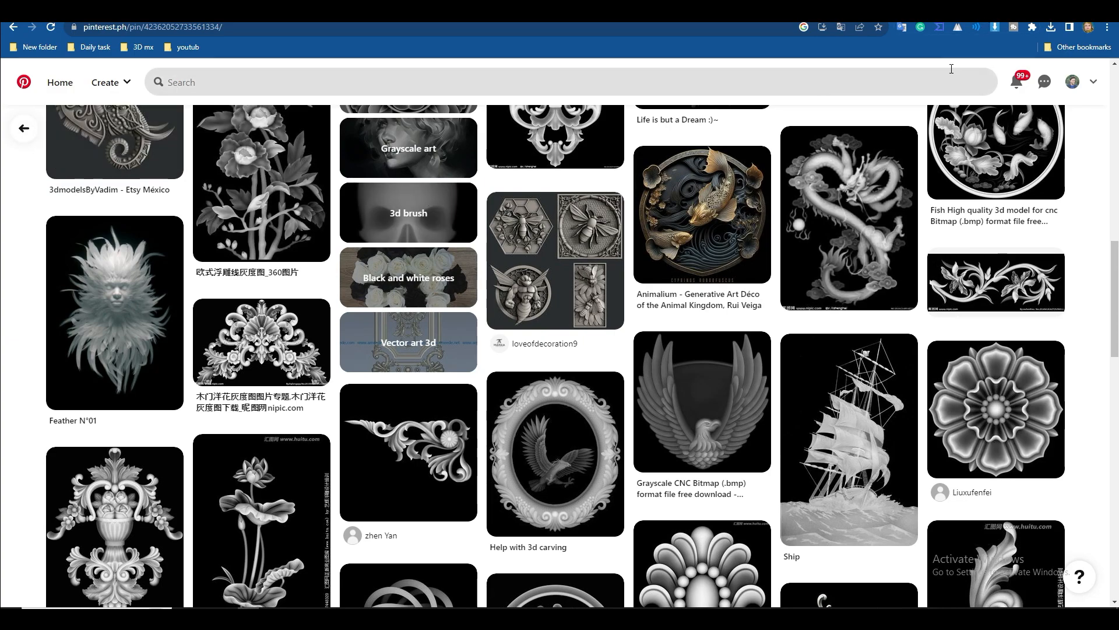
Switch to the sticky note and copy the search phrase "浮雕灰度图图片 设计图"
click(268, 82)
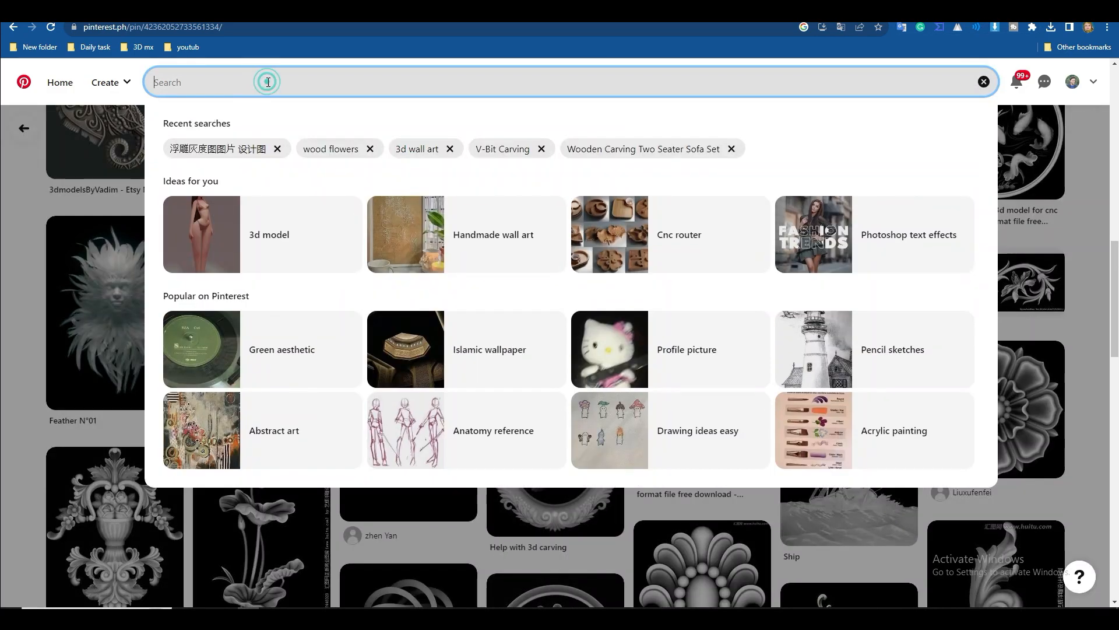
click(10, 364)
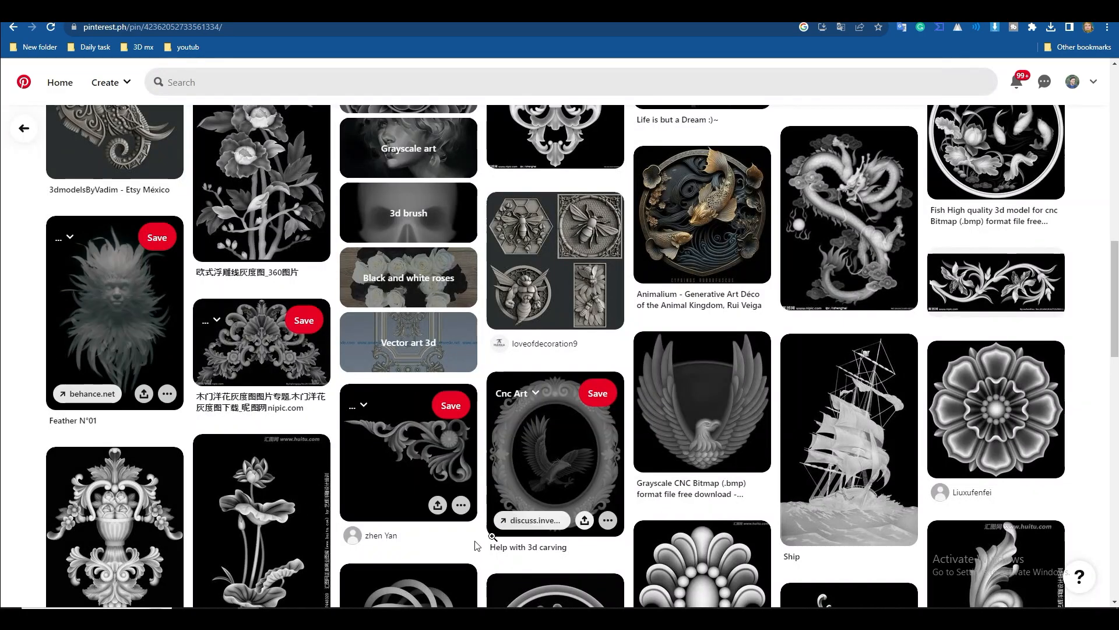
key(alt+Tab)
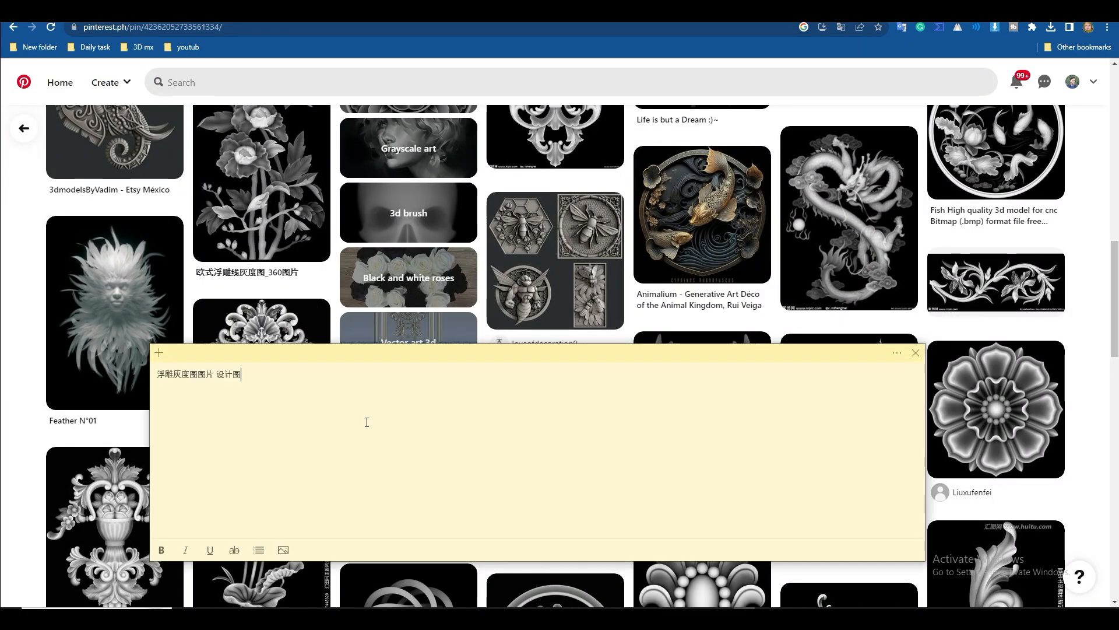
drag(272, 384, 155, 375)
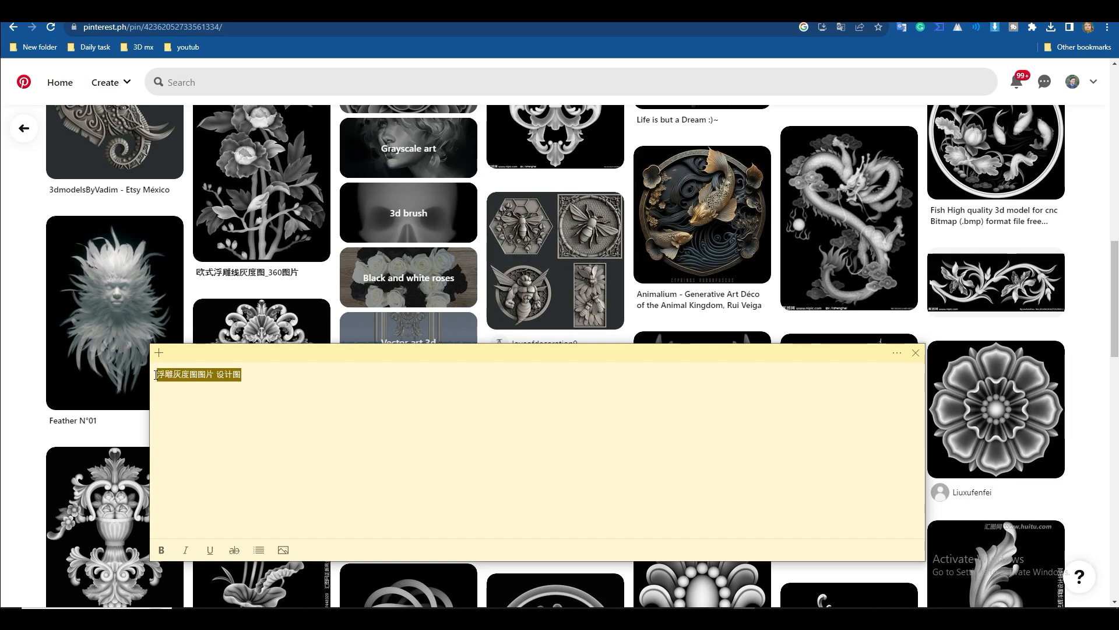
right_click(173, 374)
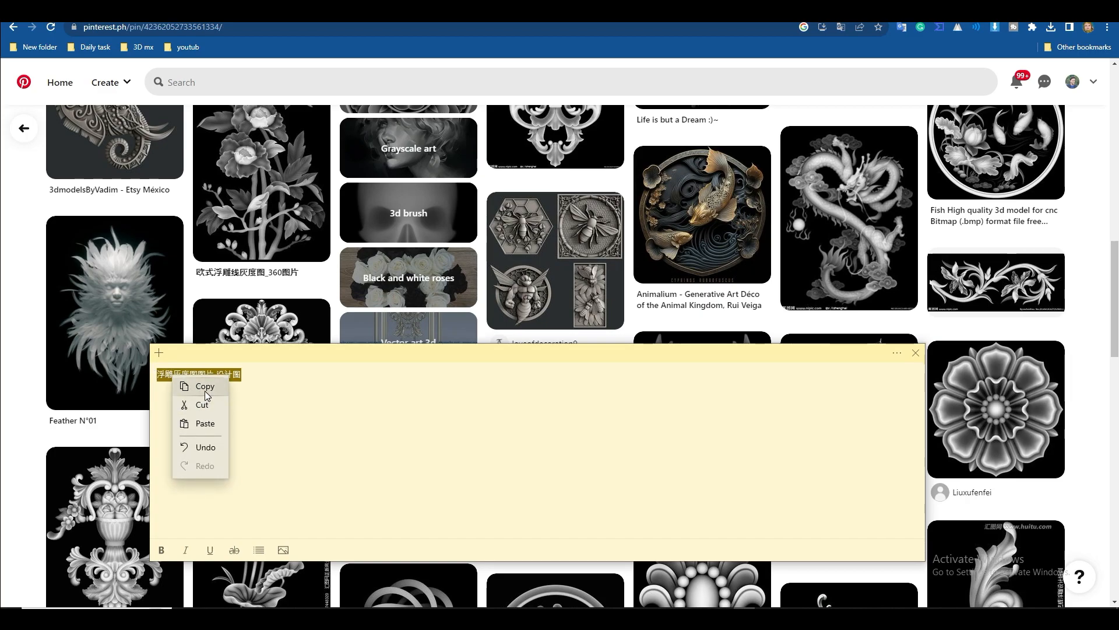
click(202, 386)
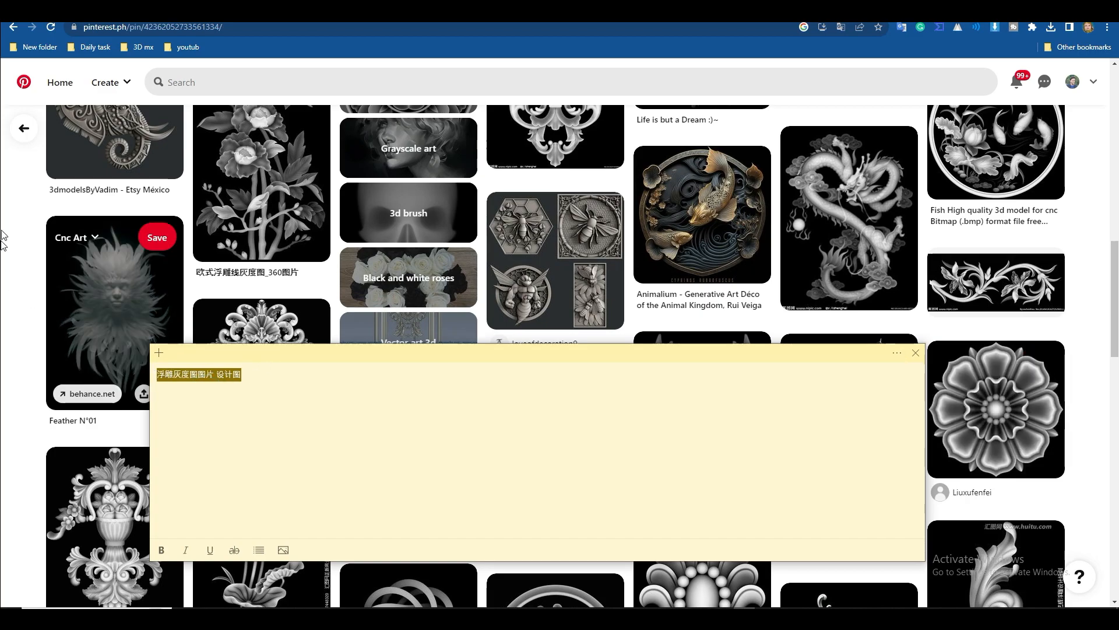
Return to Pinterest and search it for the copied phrase "浮雕灰度图图片 设计图"
click(23, 214)
click(204, 83)
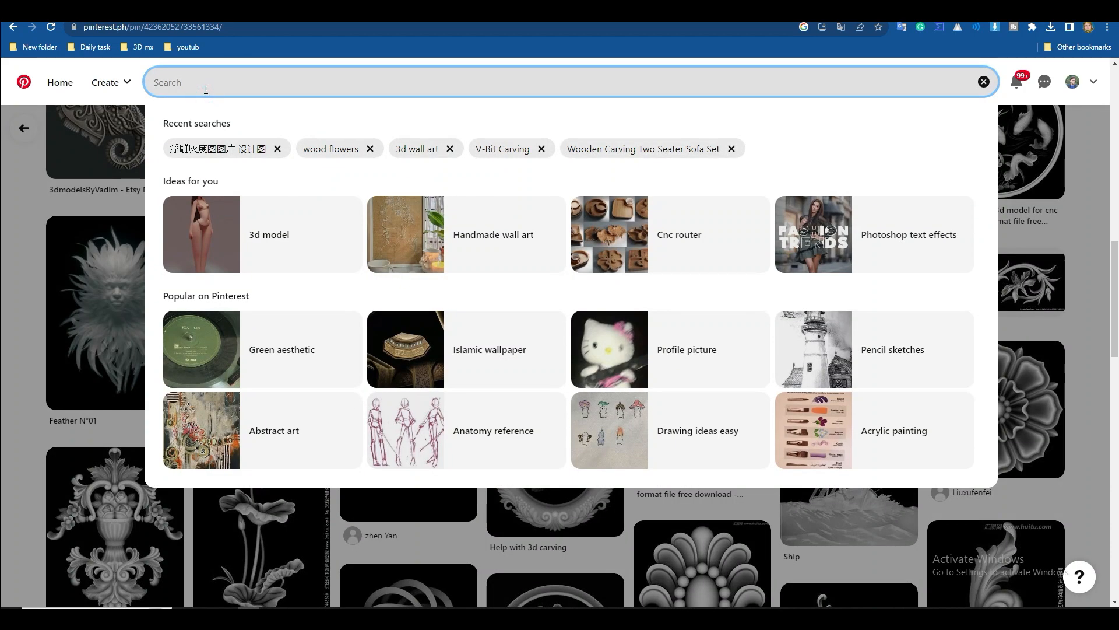
key(ctrl+v)
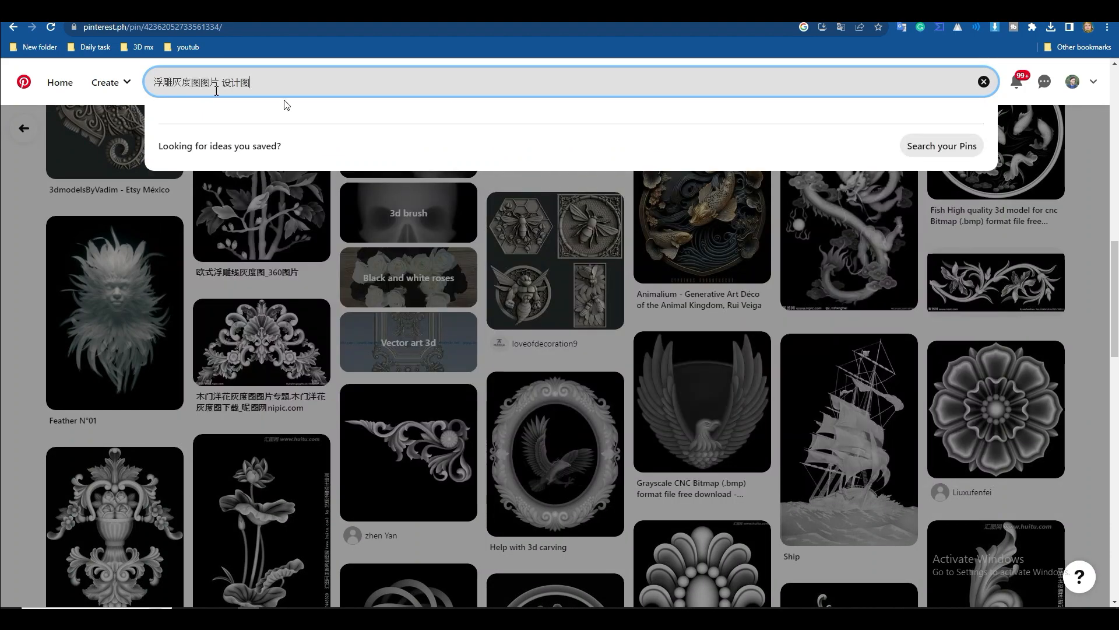
key(Return)
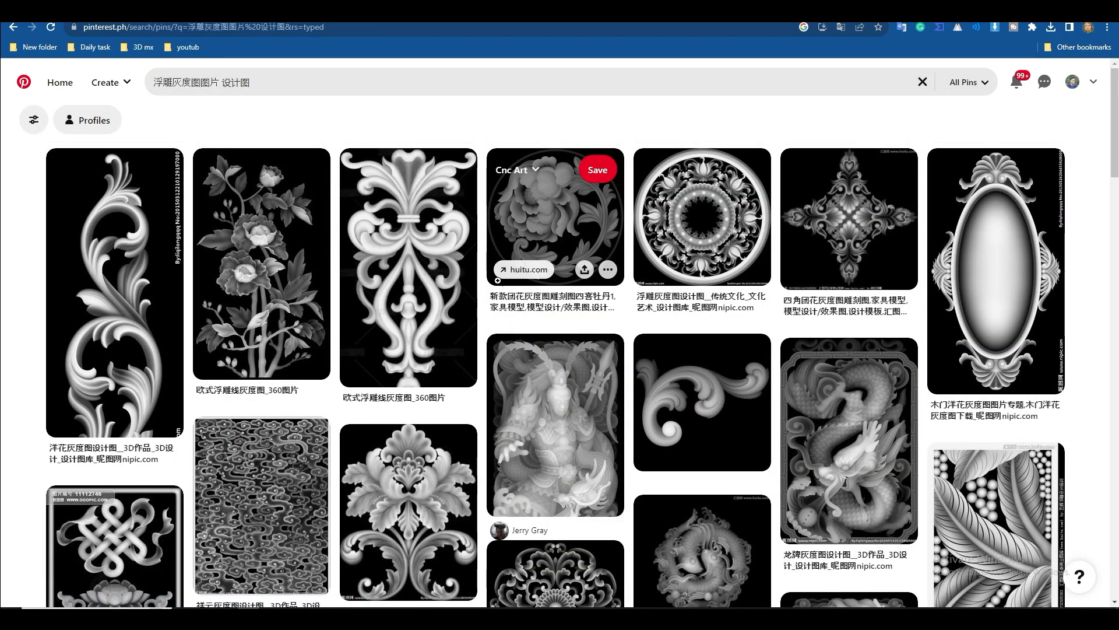
Open the pin of the tall oval frame with carved shell ornaments and download its image
scroll(525, 256, down, 3)
scroll(444, 367, up, 2)
scroll(444, 367, up, 2)
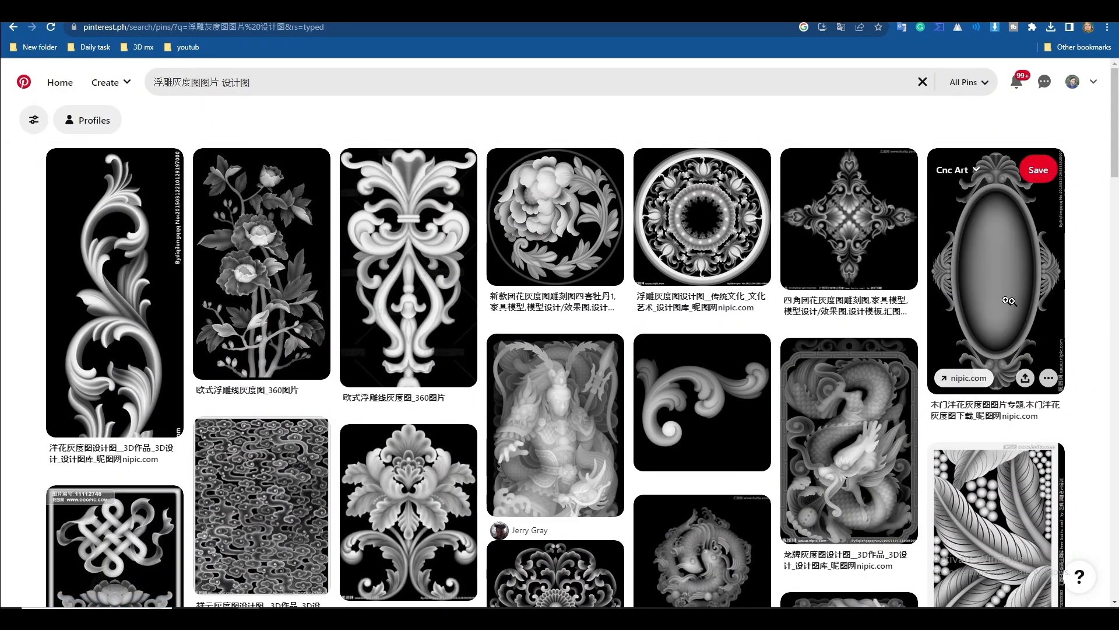
click(995, 274)
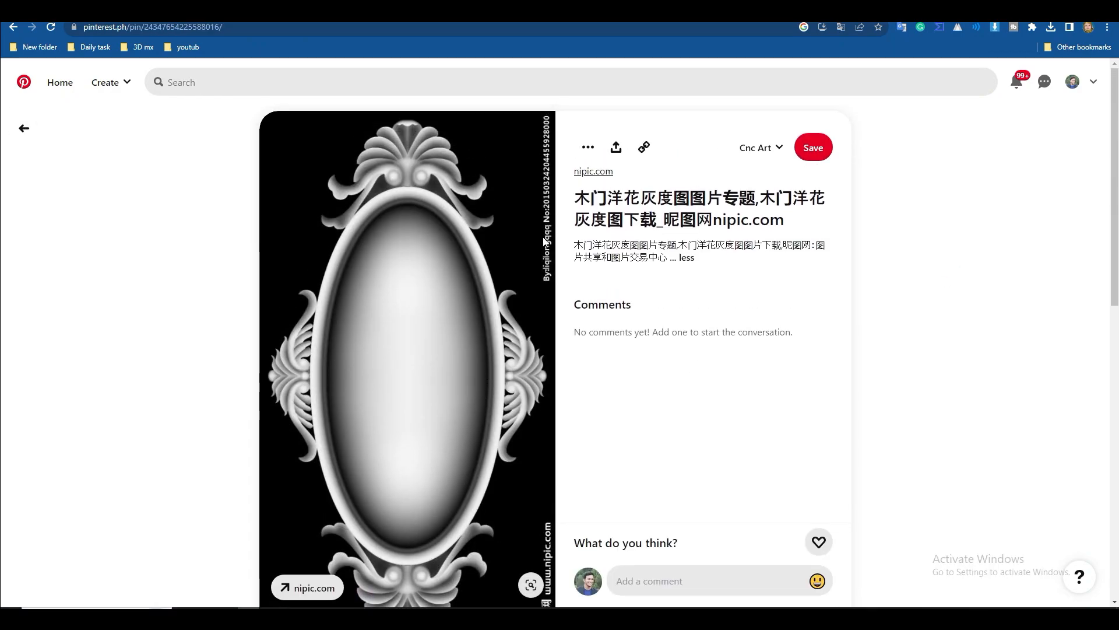
click(590, 146)
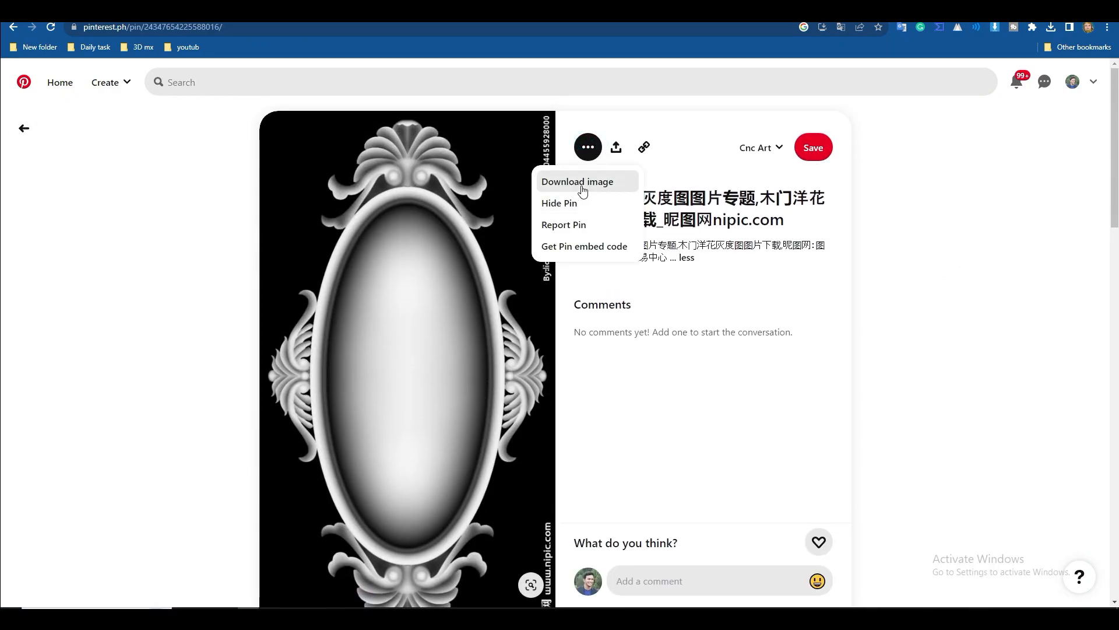
click(583, 189)
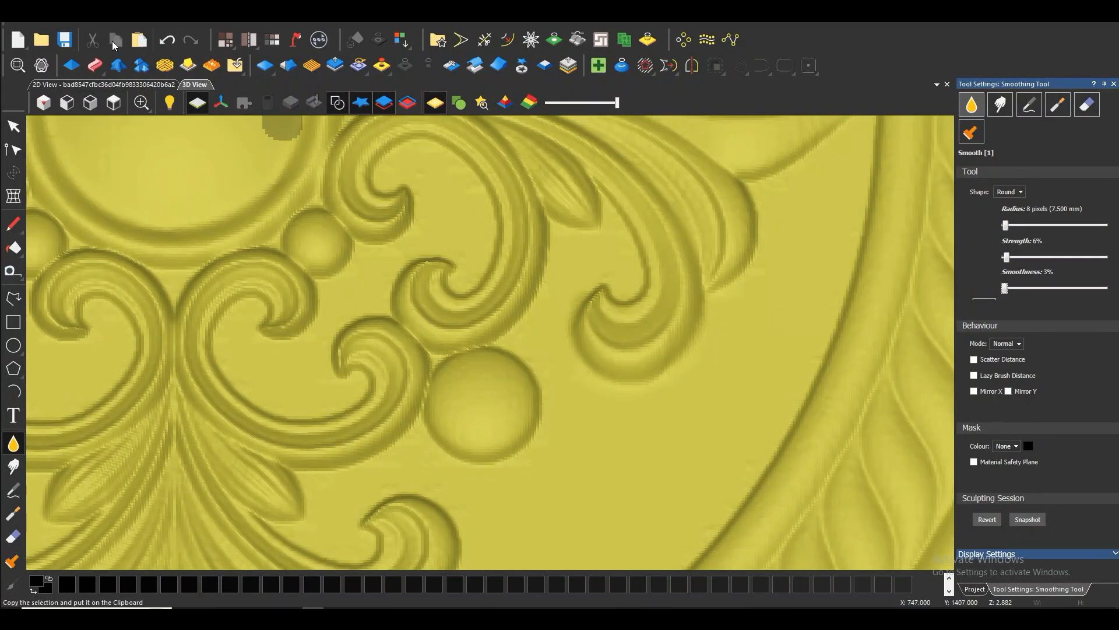
Switch to ArtCAM and close the open model of the floral panels with the round medallion
click(105, 85)
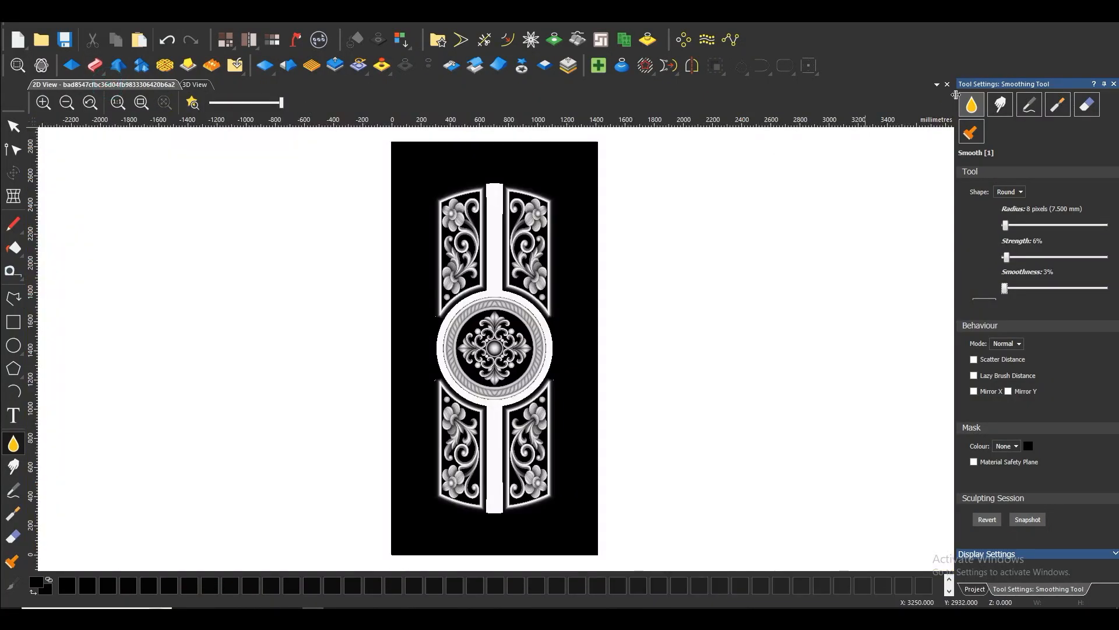
click(947, 84)
click(564, 329)
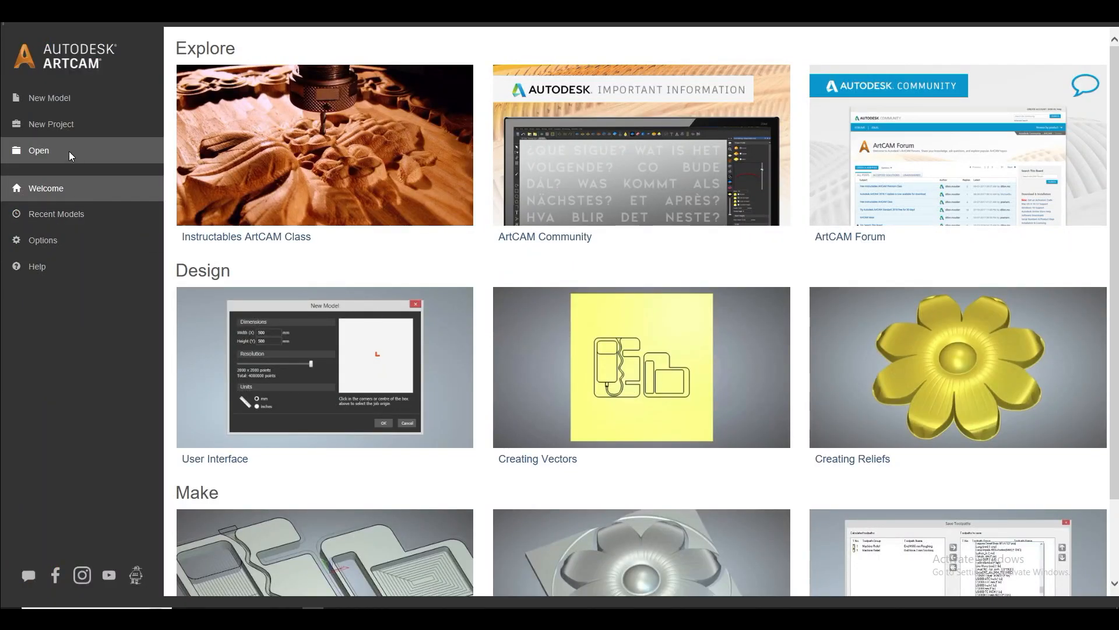
Open the downloaded oval frame image, 木门洋花灰度图图片专题,木门洋花灰度图下载_昵图网nipic_com, from the Downloads folder in millimetres
click(69, 152)
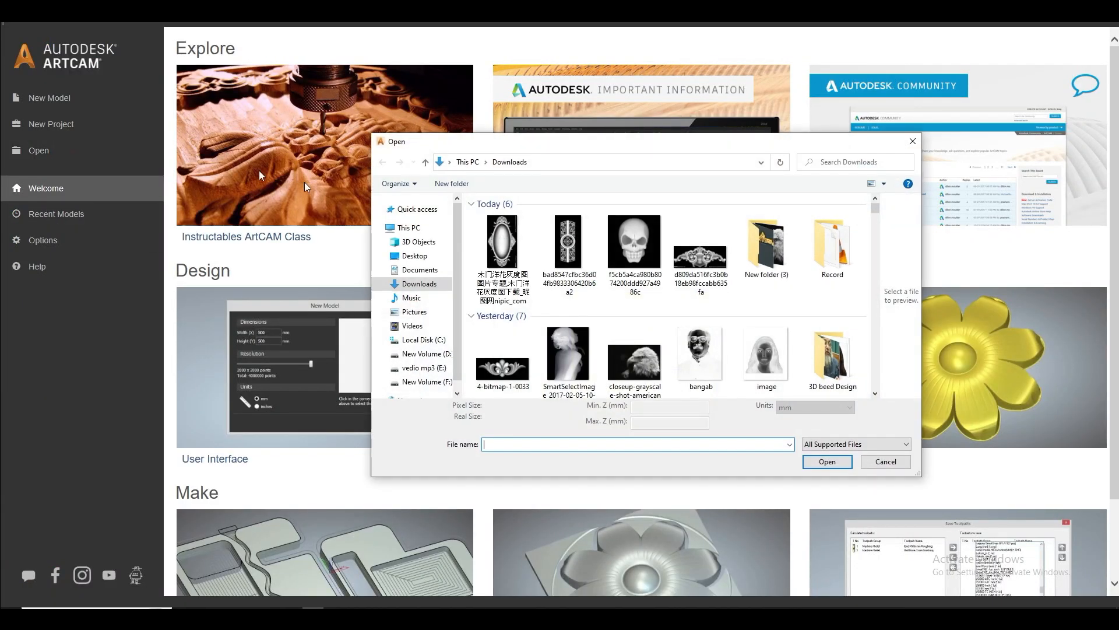
click(503, 245)
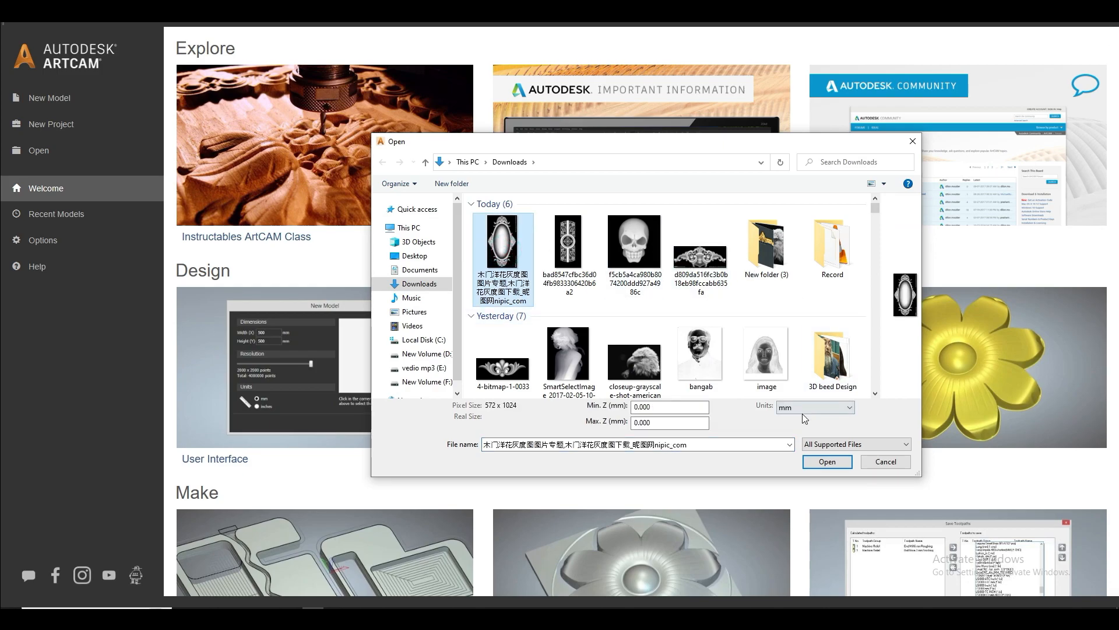
click(826, 461)
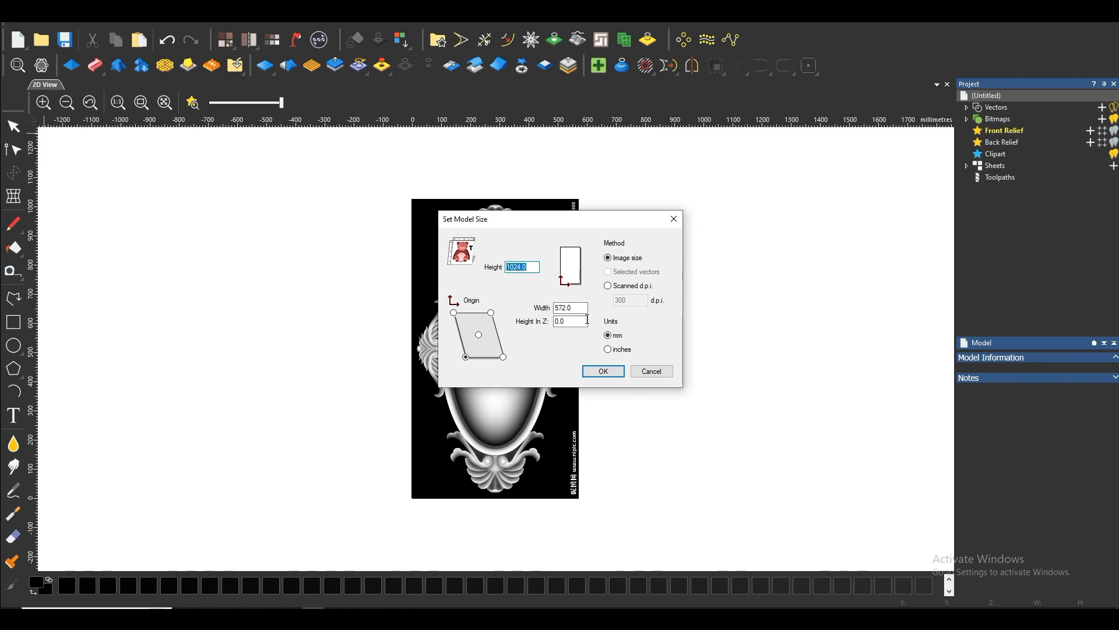
Set the model's height in Z, accept the image-based model size in millimetres, and display the relief in plain material shading
double_click(568, 322)
click(603, 372)
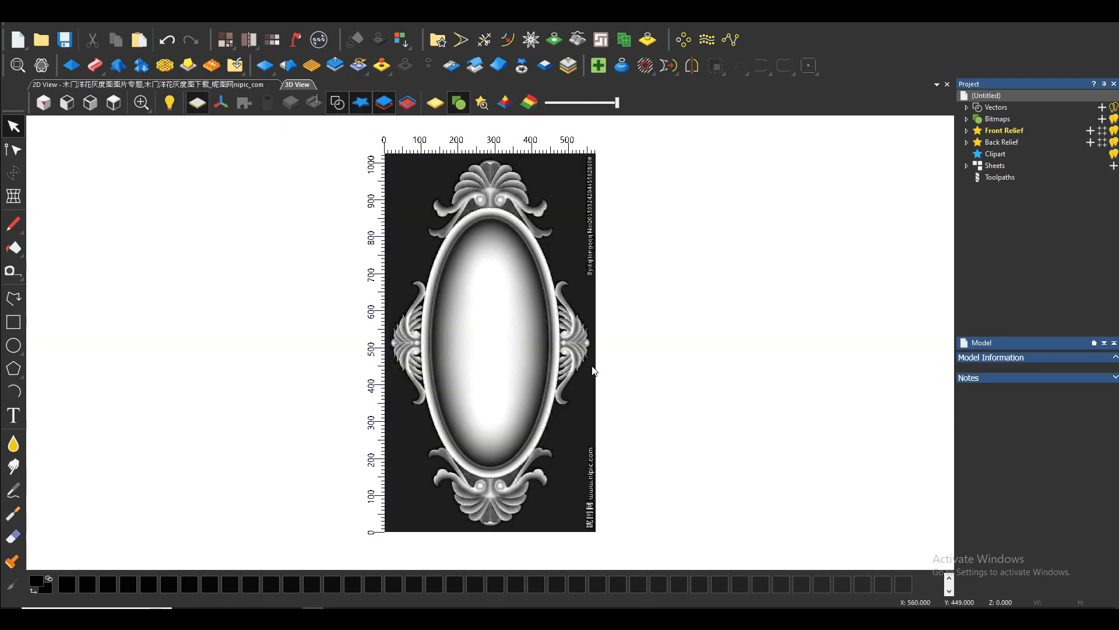
click(442, 105)
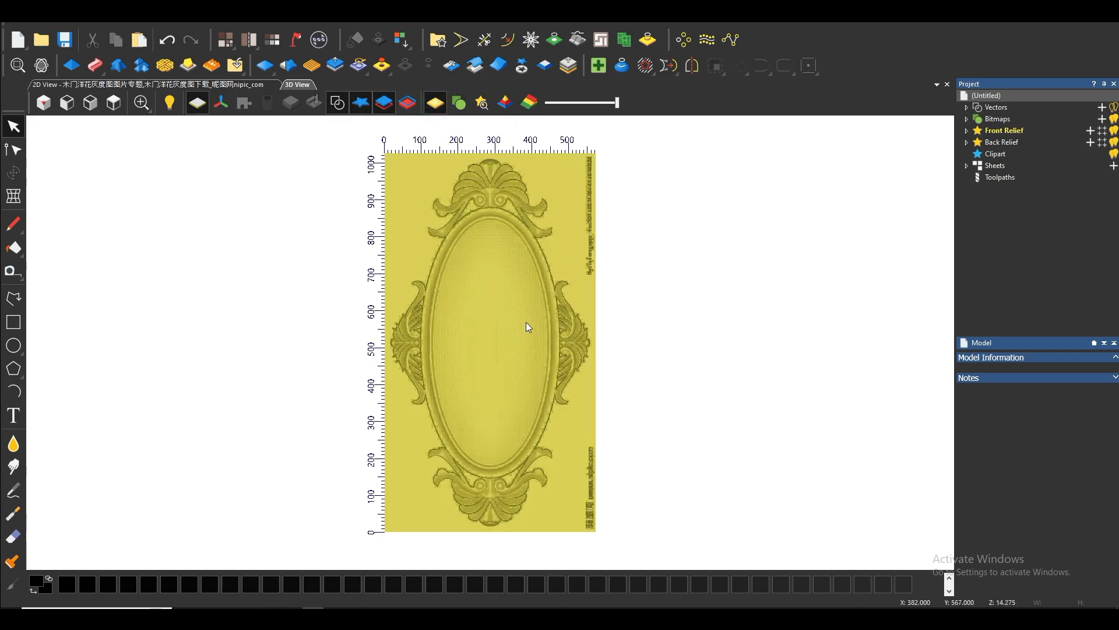
Examine the oval frame relief's surface roughness and carved edges up close and from tilted angles, ending in the top view
scroll(525, 322, up, 4)
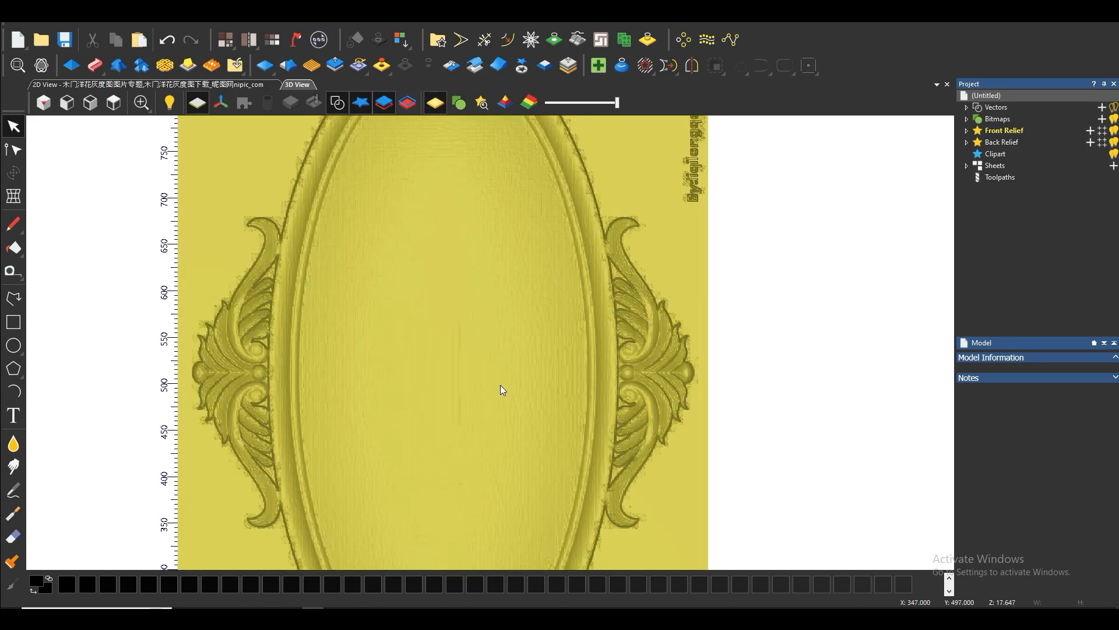
scroll(500, 386, down, 3)
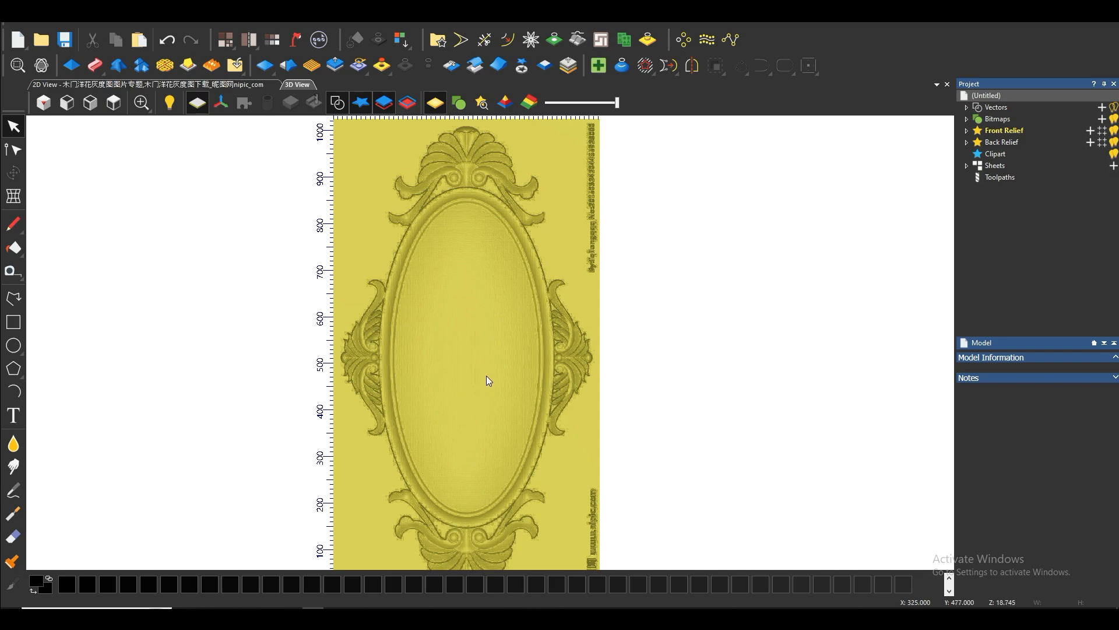
scroll(490, 377, up, 3)
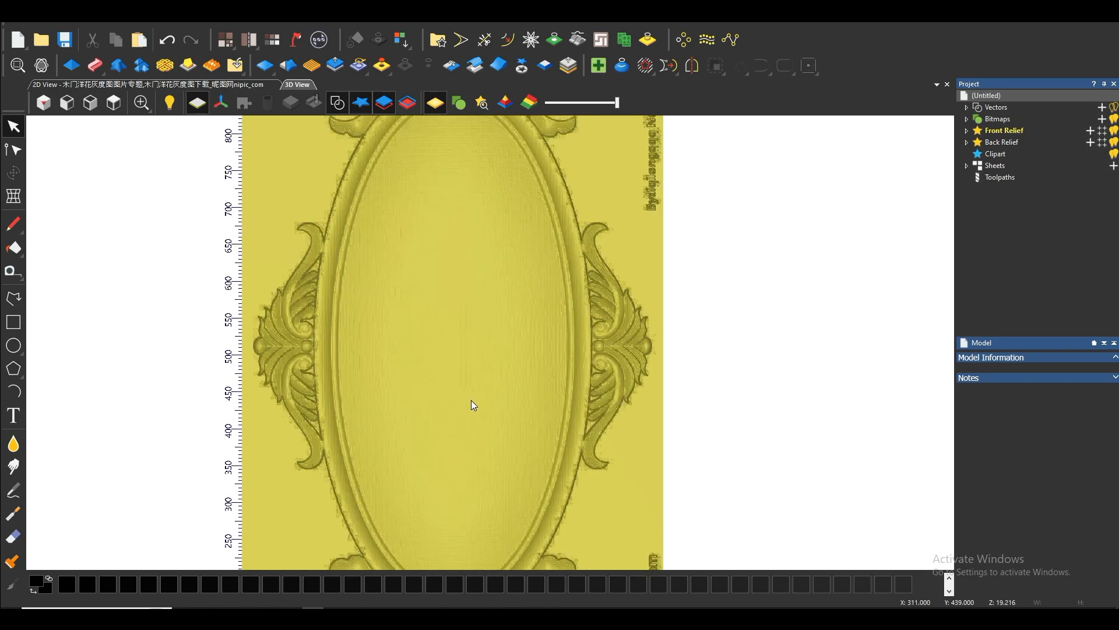
scroll(473, 393, down, 3)
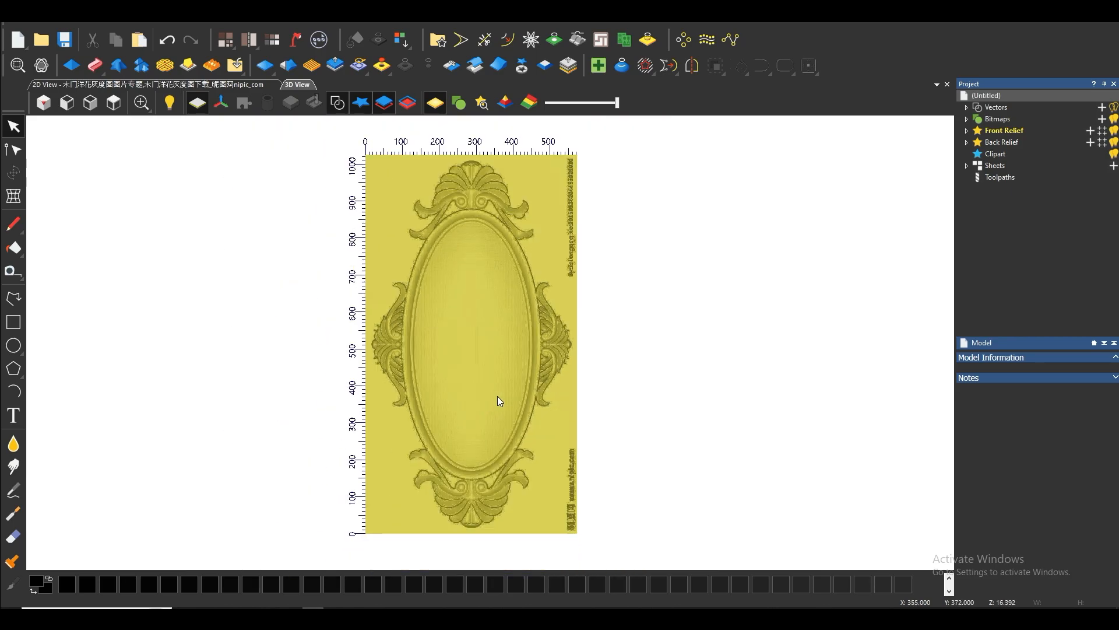
scroll(498, 399, up, 2)
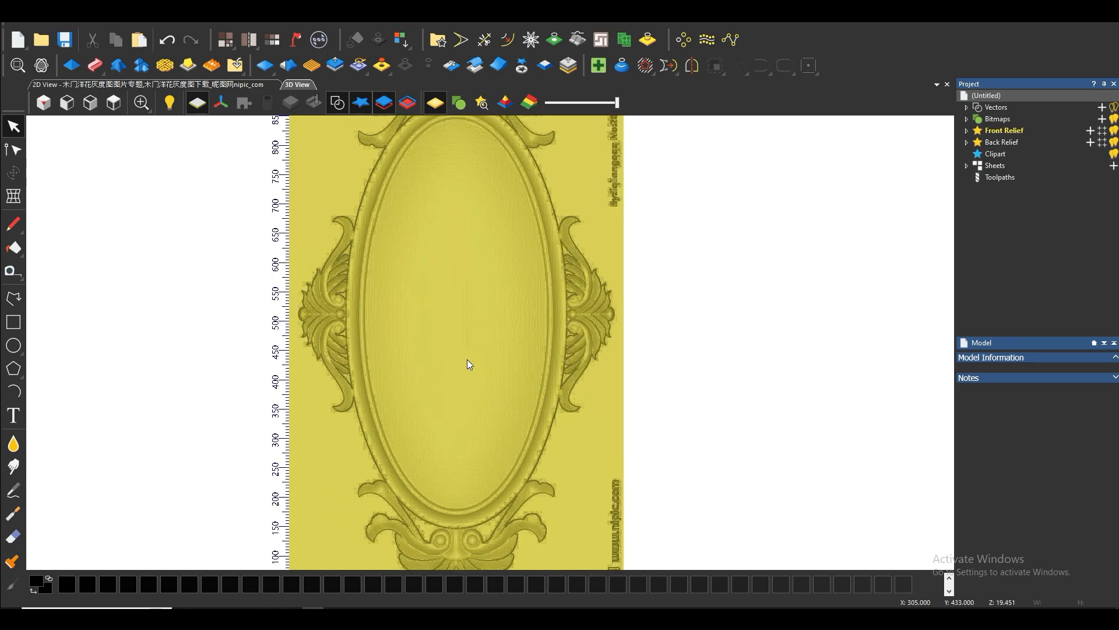
scroll(468, 360, down, 2)
scroll(517, 342, up, 2)
drag(484, 385, 530, 382)
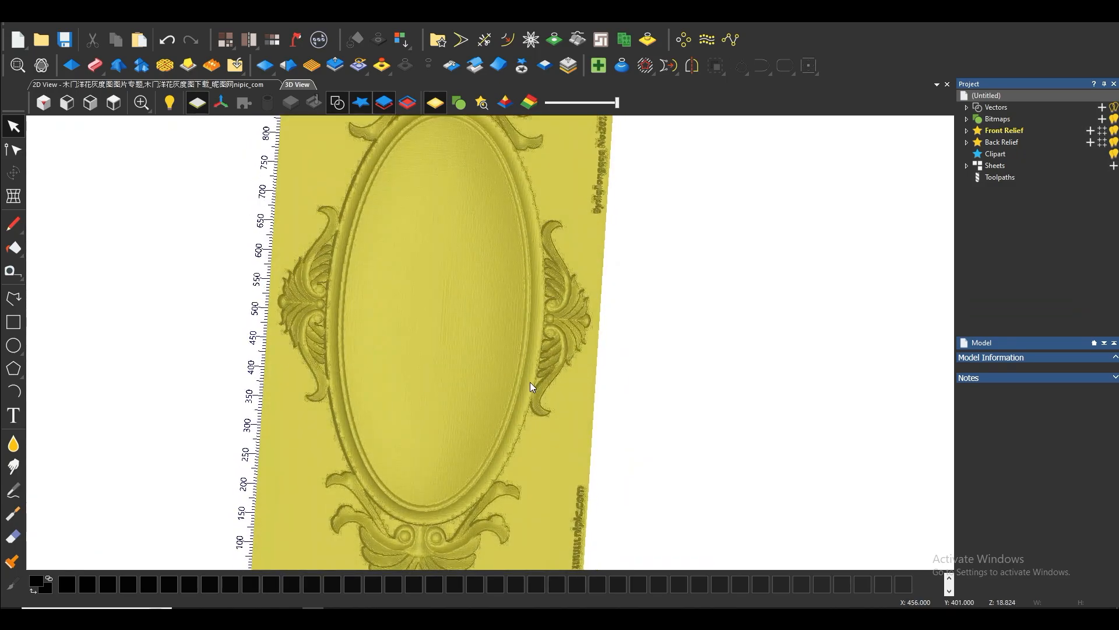
scroll(530, 383, up, 5)
scroll(288, 250, down, 5)
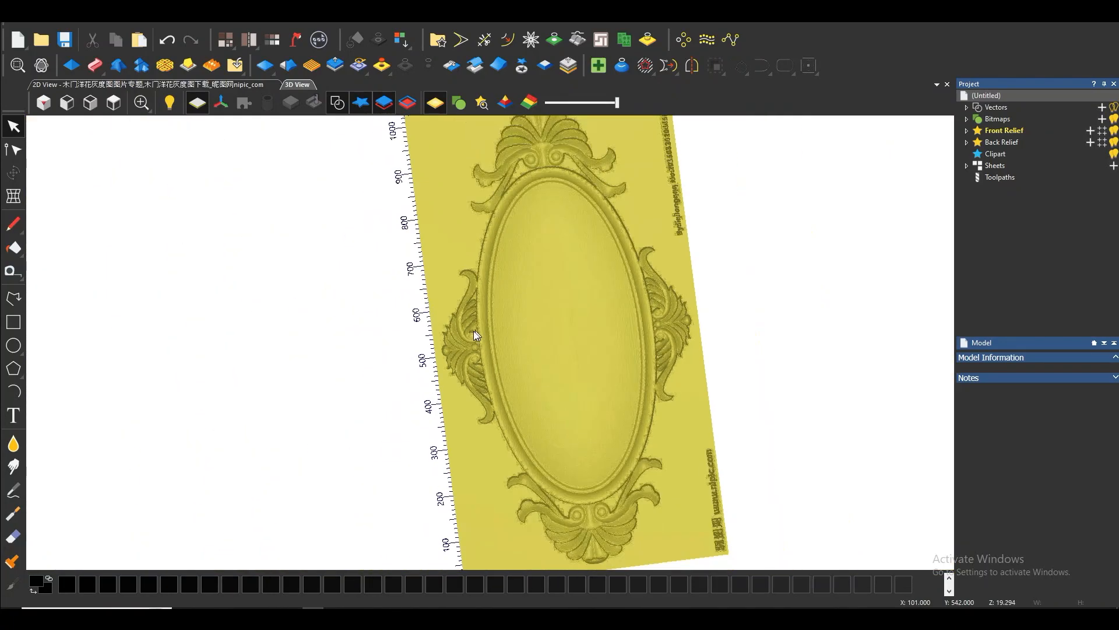
drag(474, 330, 452, 187)
click(114, 103)
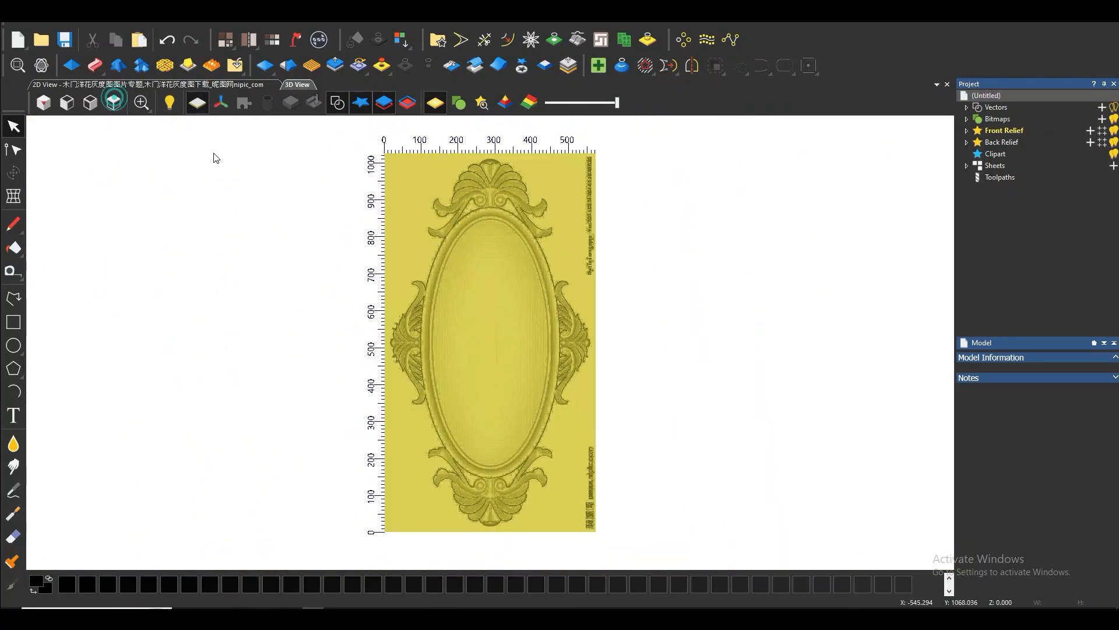
Smooth the whole relief layer with a smooth strength of 18%
scroll(533, 210, up, 4)
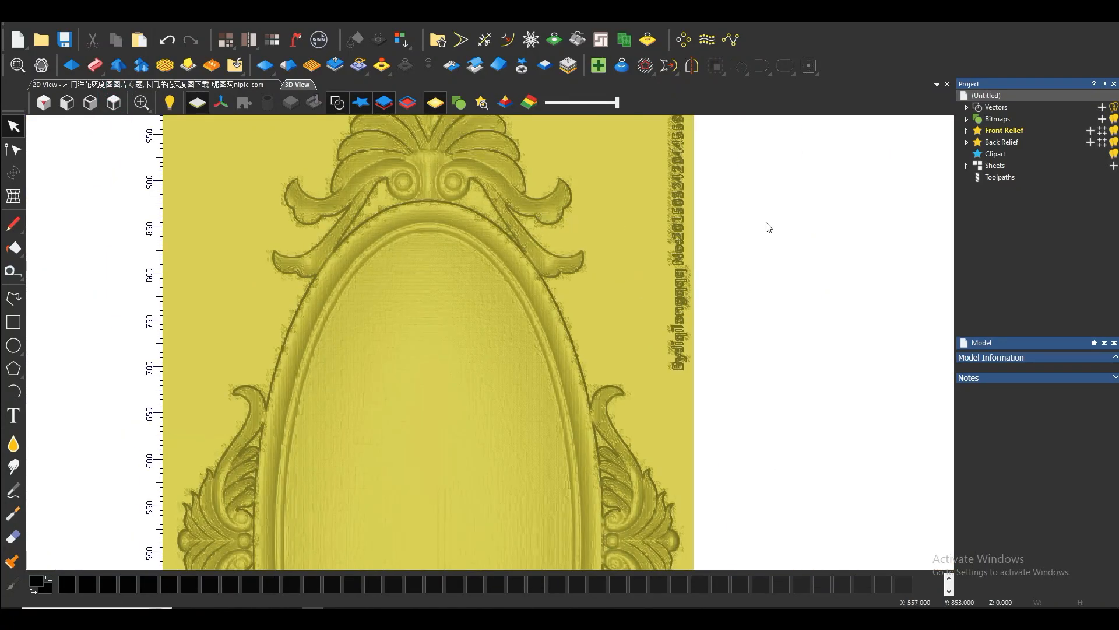
click(299, 67)
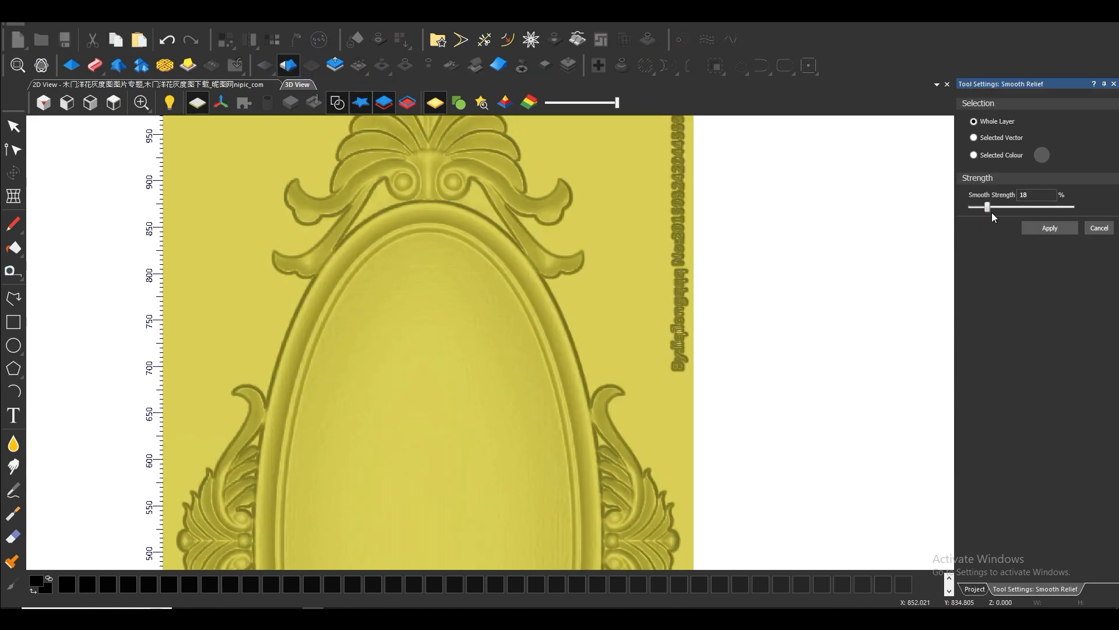
click(1053, 228)
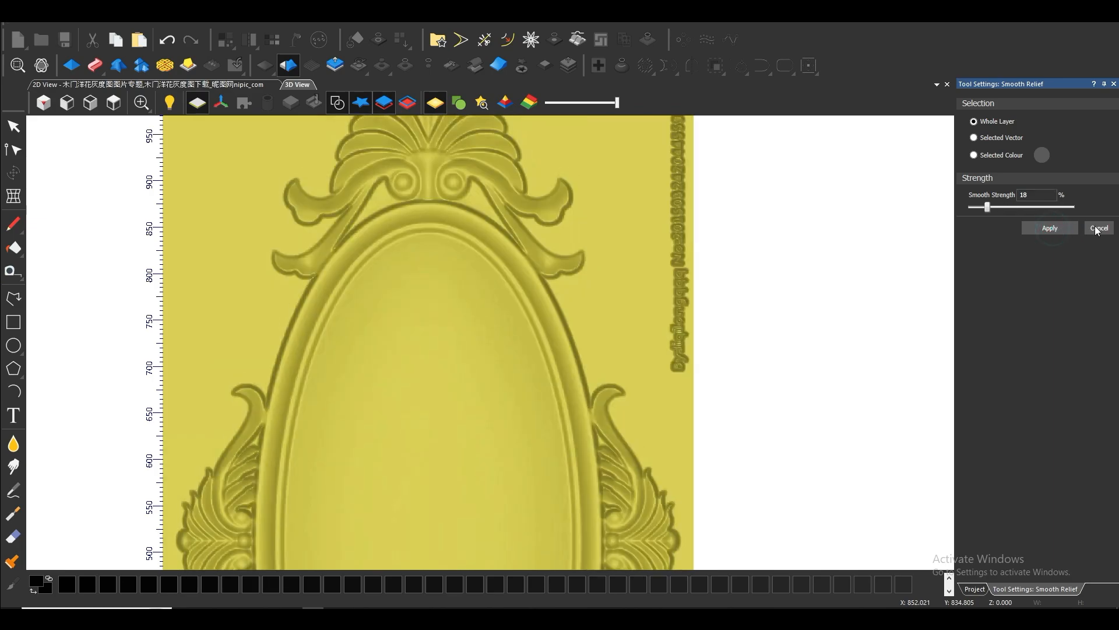
click(1098, 228)
Examine the smoothed oval frame and the raised watermark text beside its crest
scroll(699, 280, down, 4)
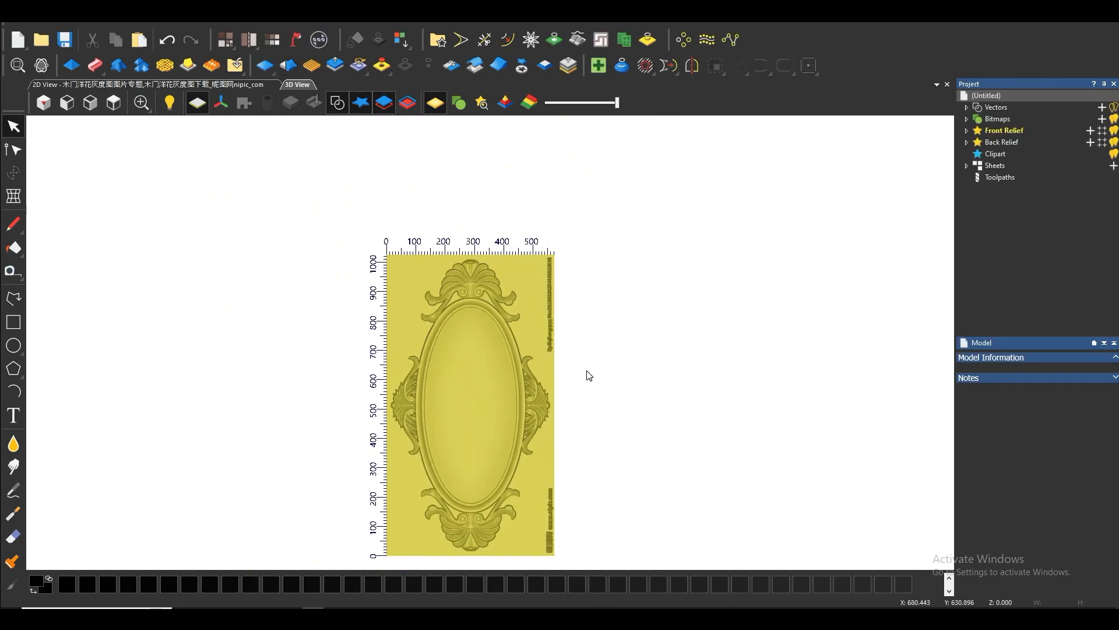
scroll(547, 325, up, 3)
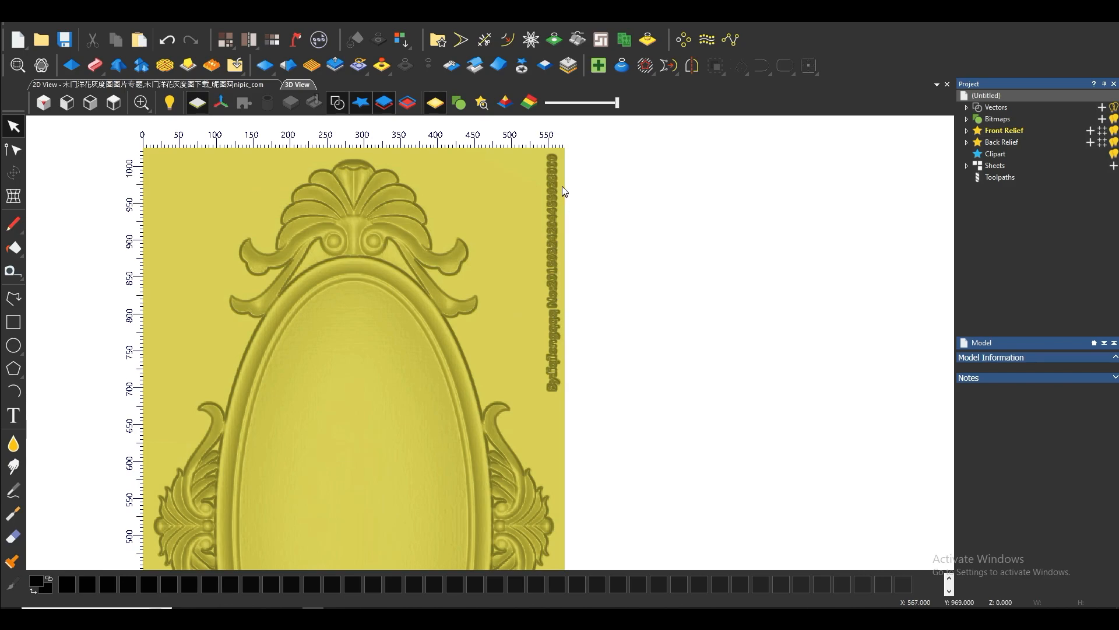
scroll(562, 175, up, 4)
scroll(542, 215, down, 3)
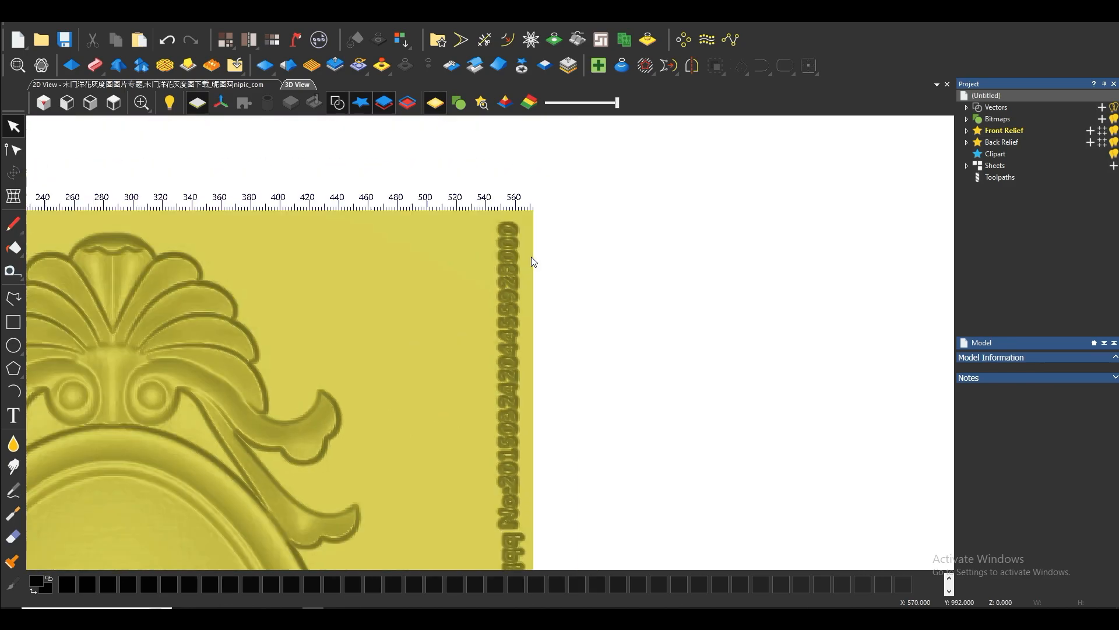
scroll(553, 338, down, 2)
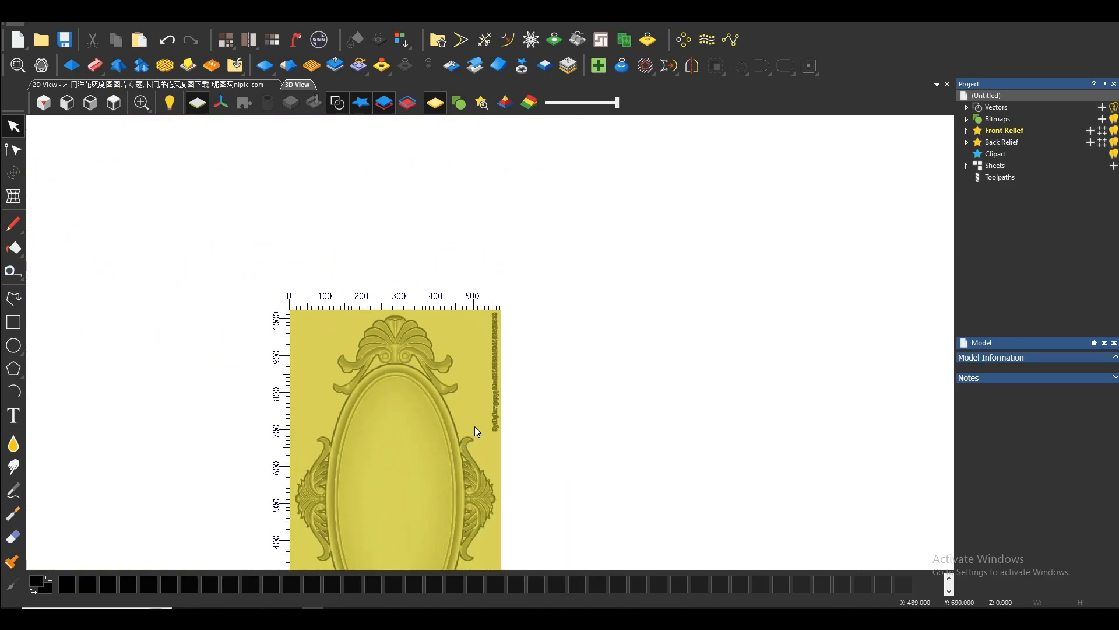
Inspect the raised watermark texts along the relief's side, beside the crest and beside the lower ornament
scroll(476, 431, up, 3)
scroll(501, 292, down, 1)
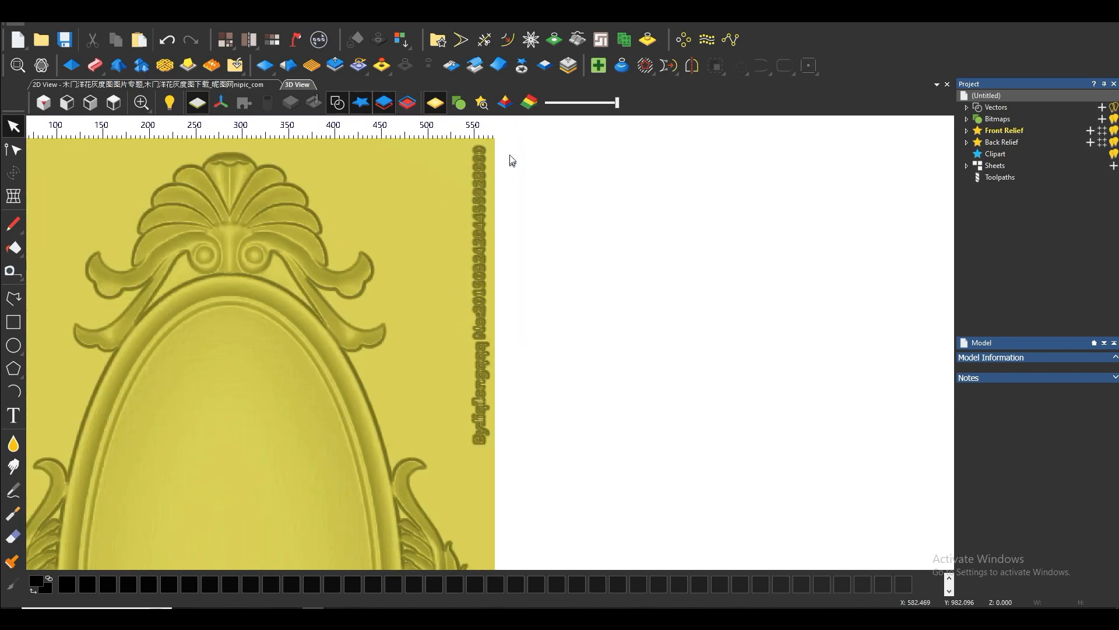
scroll(506, 153, up, 5)
scroll(455, 232, down, 5)
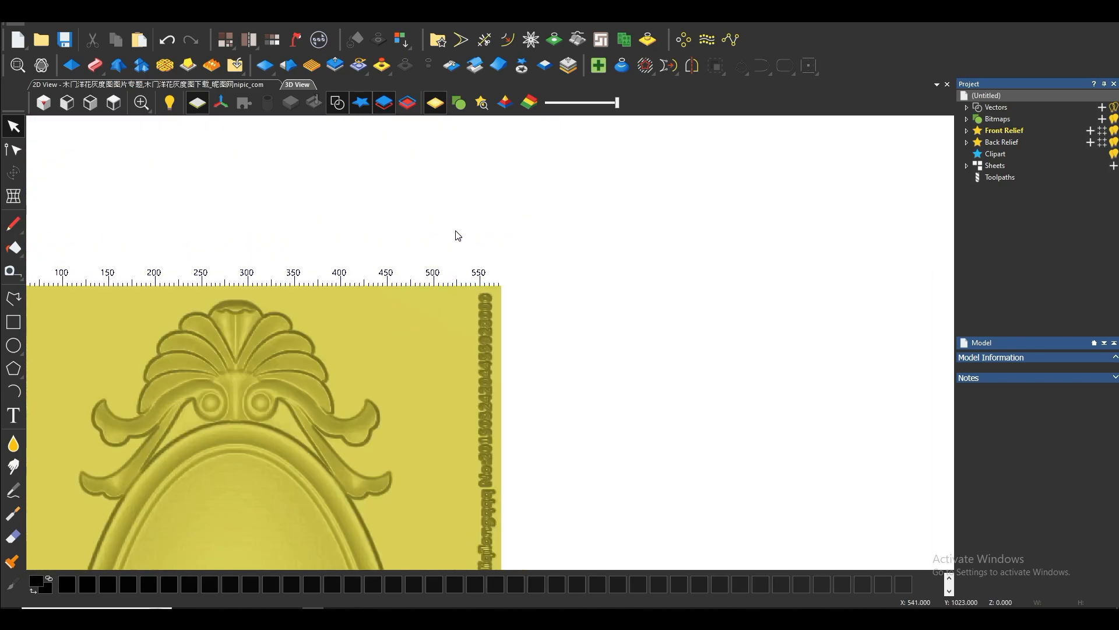
scroll(458, 233, down, 4)
scroll(495, 449, up, 4)
scroll(478, 390, down, 2)
scroll(490, 454, up, 3)
scroll(498, 418, down, 2)
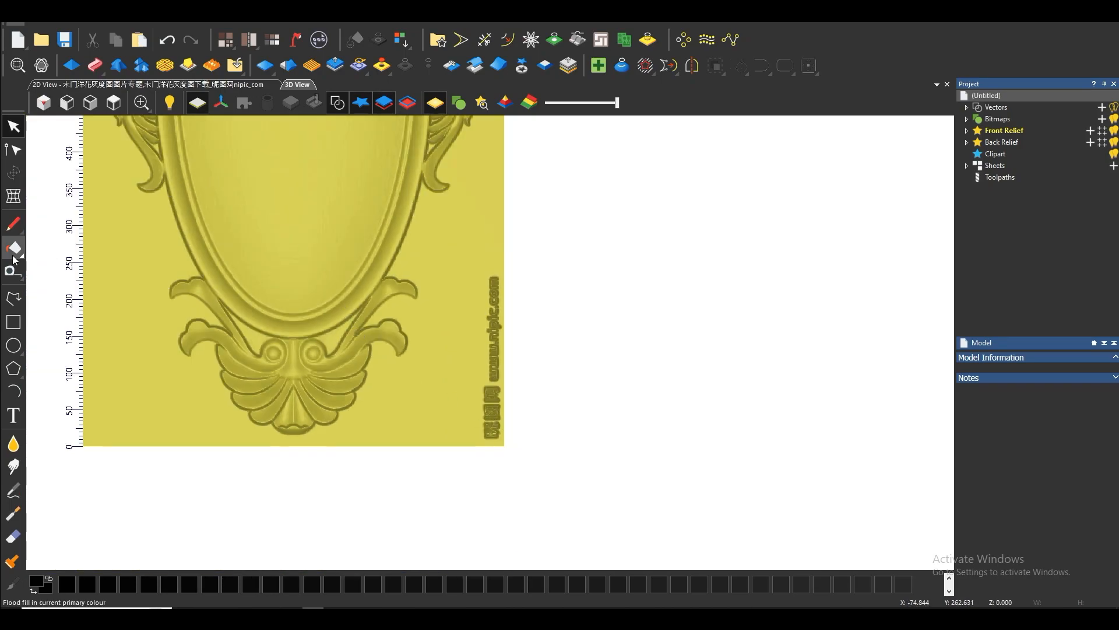
Draw a rectangle about 31 mm wide and 246 mm high around the watermark text beside the lower ornament
click(13, 322)
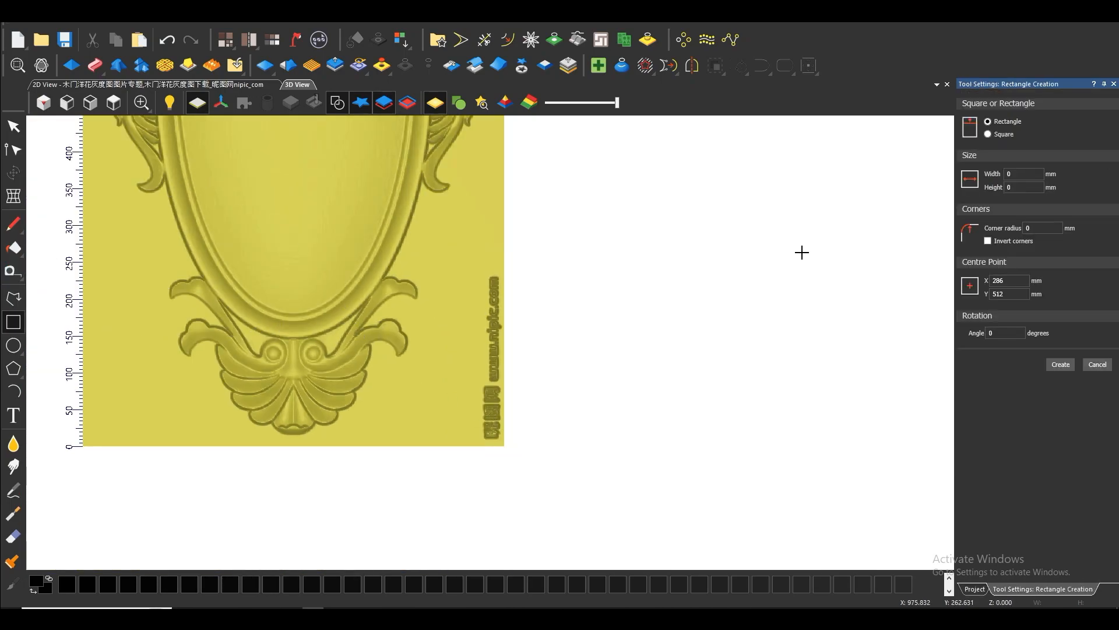
drag(482, 265, 502, 446)
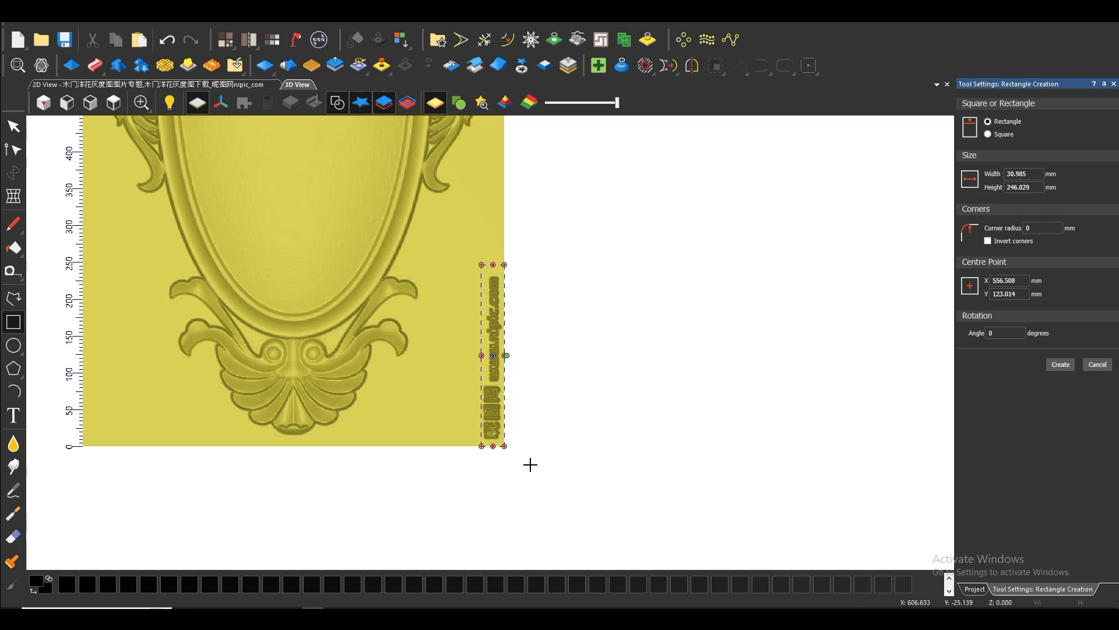
scroll(629, 410, up, 4)
scroll(617, 434, down, 4)
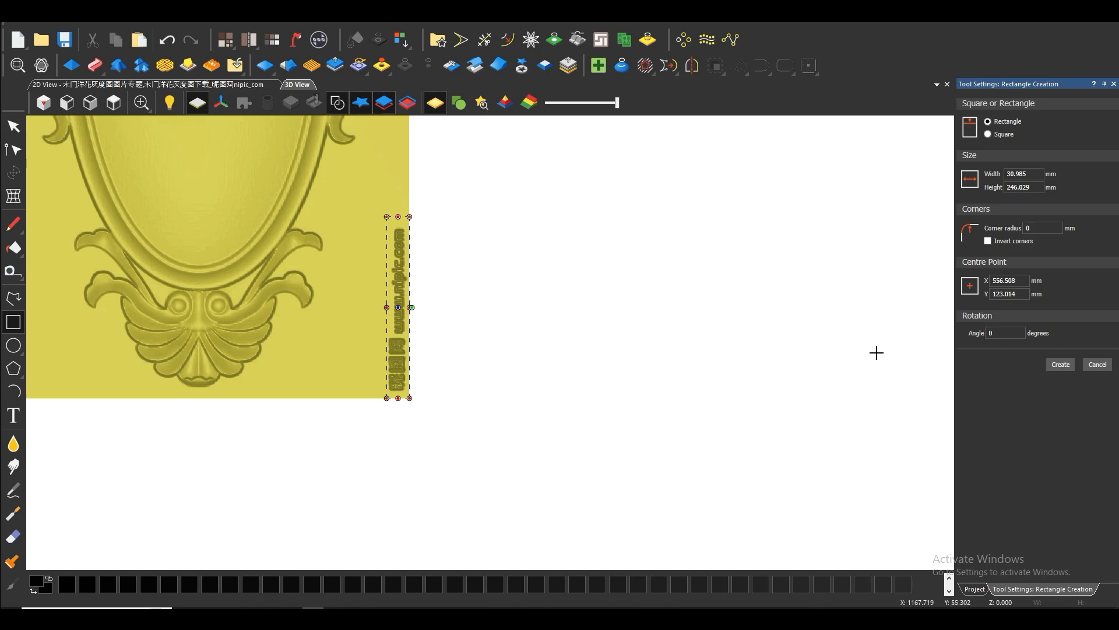
click(1060, 365)
Draw a second rectangle about 48 mm wide and 356 mm high around the watermark text beside the crest
scroll(500, 467, down, 5)
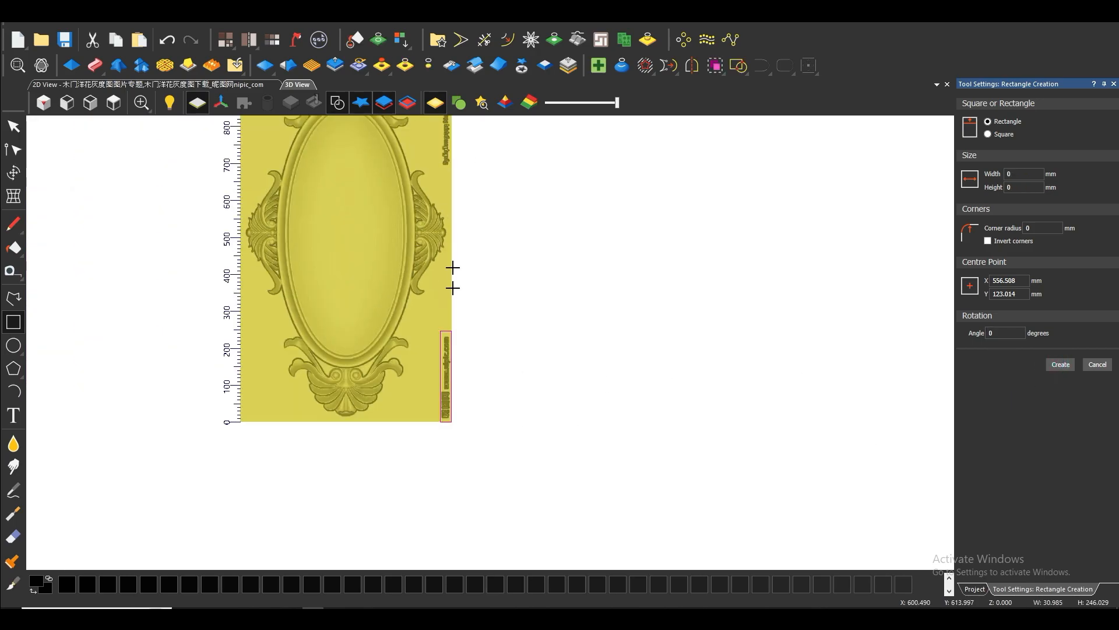
scroll(473, 150, up, 4)
drag(444, 173, 466, 334)
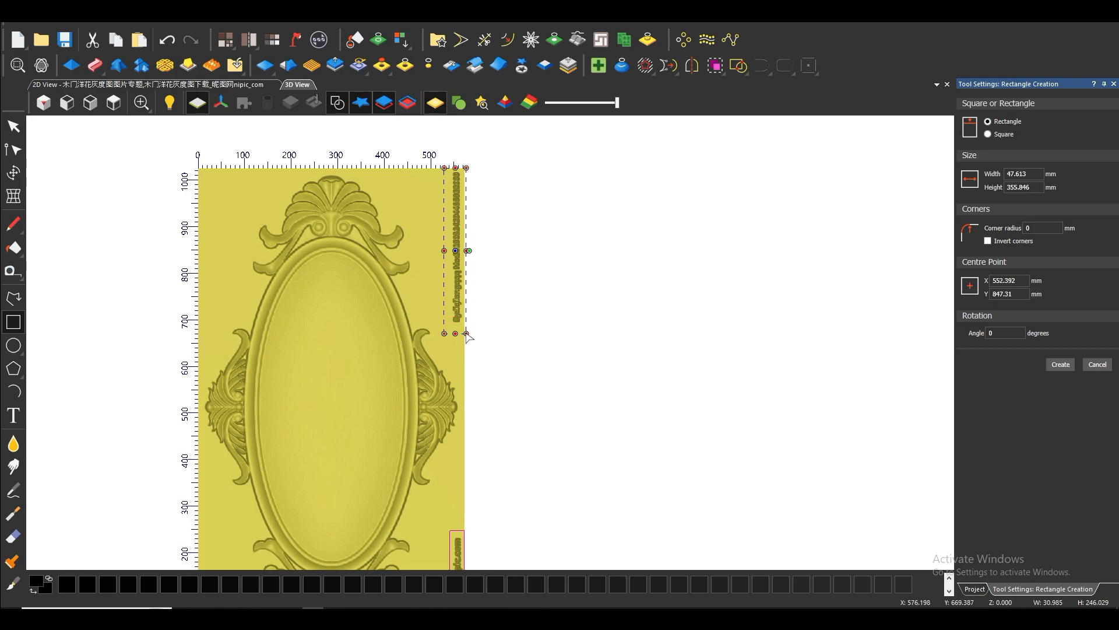
key(Escape)
Clear the relief inside both rectangles to remove the watermark texts, and delete the two rectangles
scroll(527, 398, down, 1)
shift+click(467, 499)
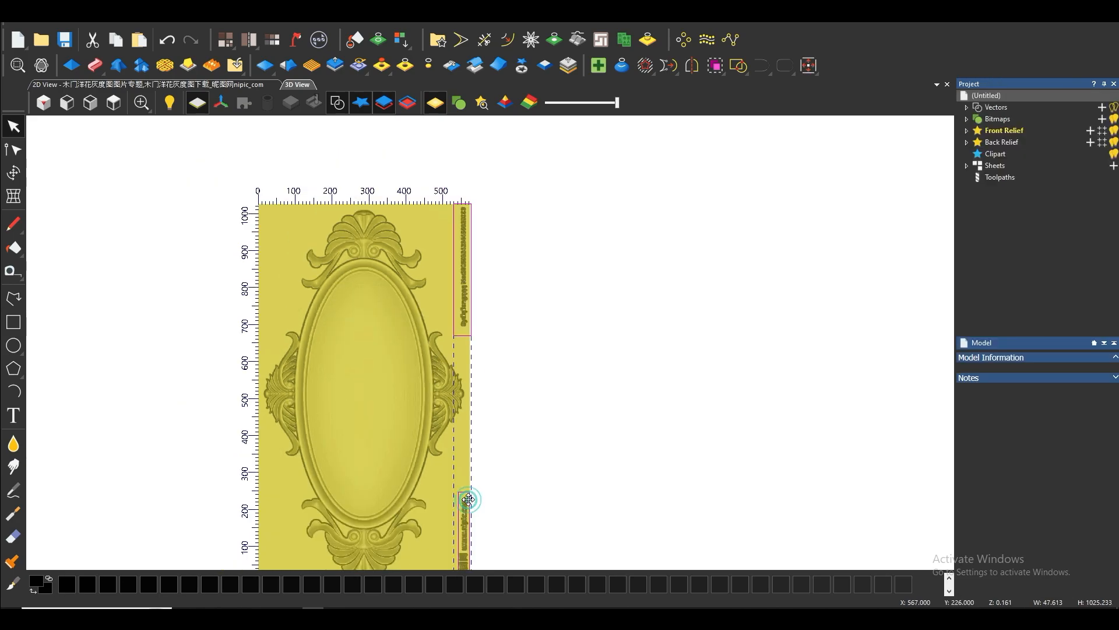
click(406, 67)
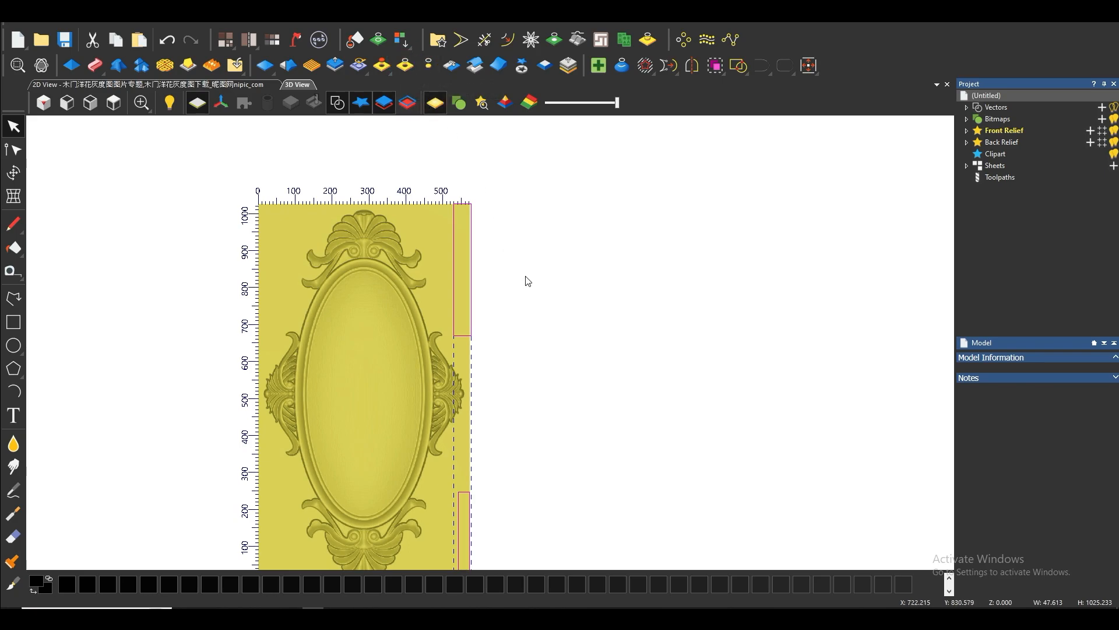
key(Delete)
Examine the cleaned relief's oval panel, lower ornament and frame edges up close and from a tilted angle
scroll(529, 280, down, 2)
scroll(410, 415, up, 5)
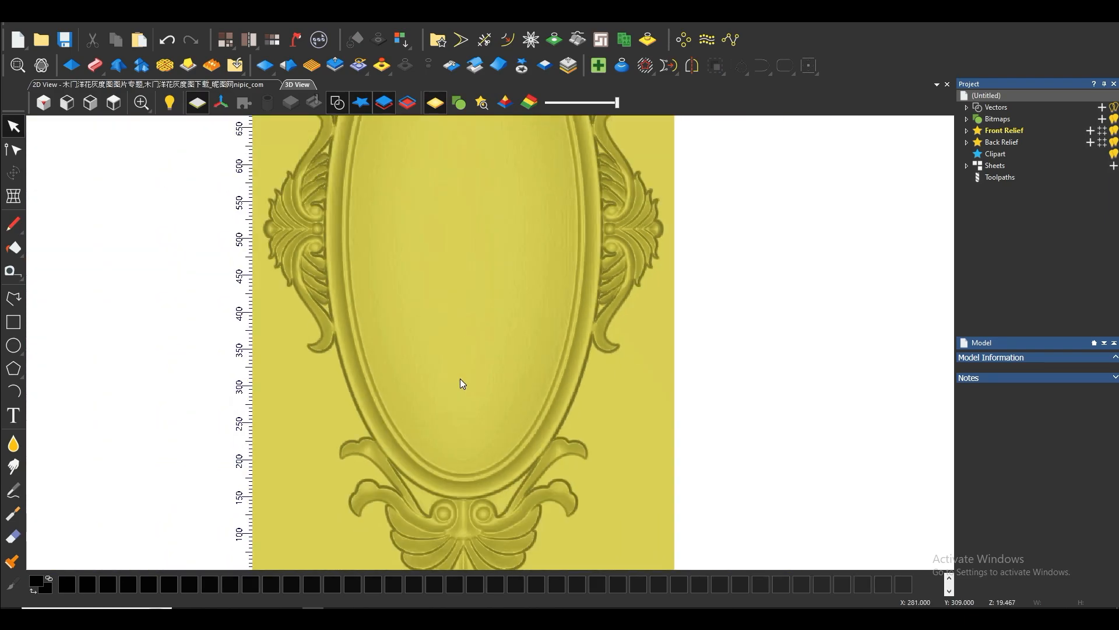
scroll(472, 419, down, 2)
scroll(502, 430, up, 4)
drag(502, 430, 485, 400)
scroll(477, 368, up, 3)
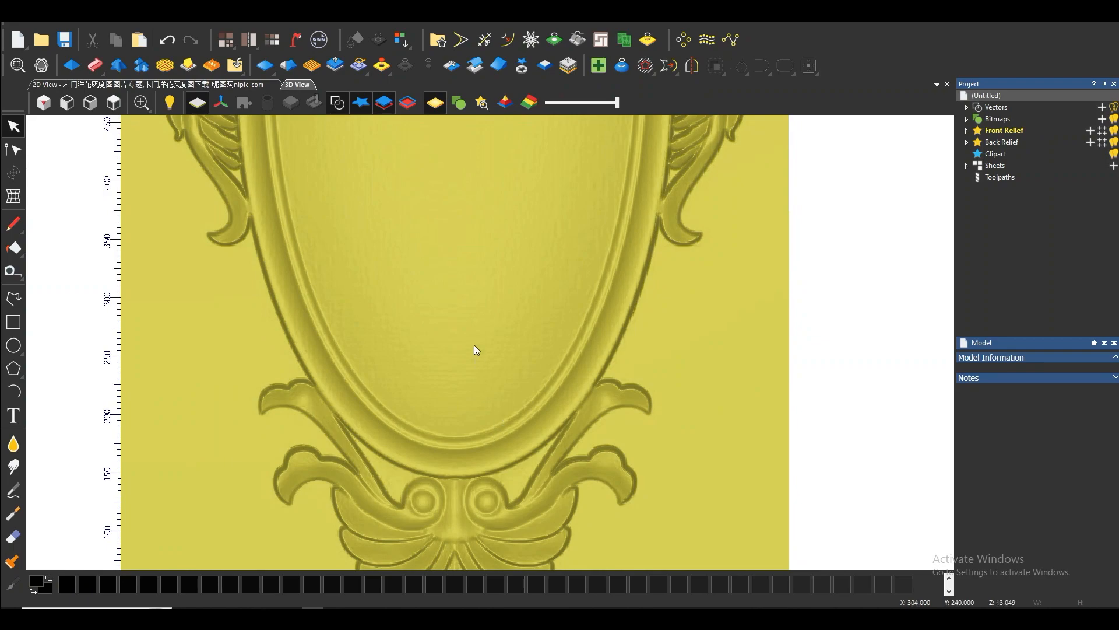
scroll(579, 350, up, 4)
drag(544, 377, 513, 320)
scroll(513, 319, down, 4)
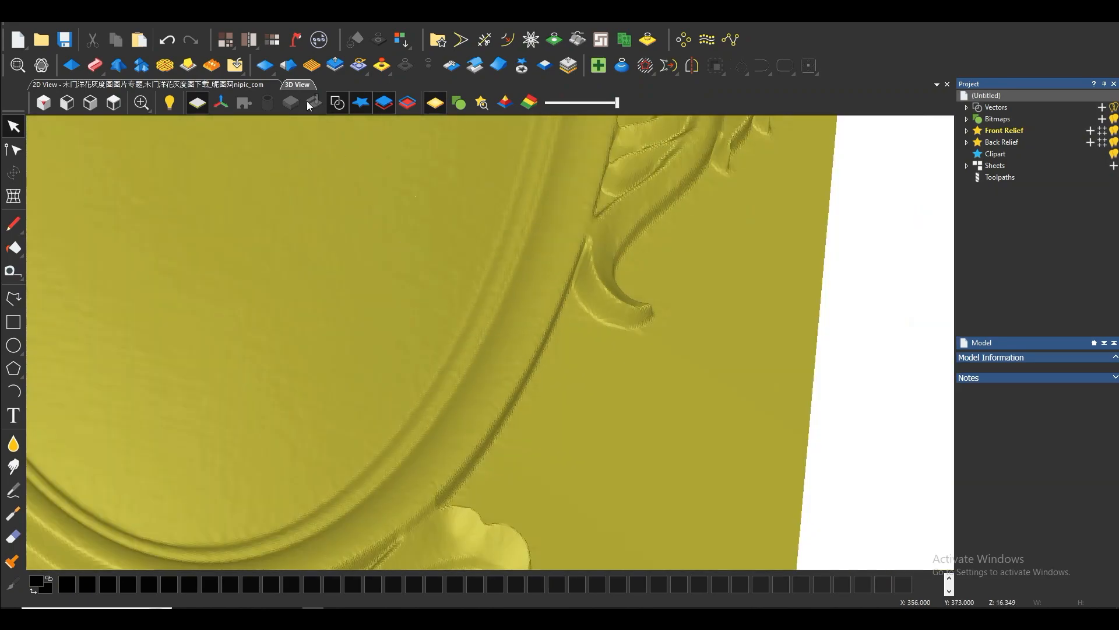
Try smoothing the whole relief layer at 17% strength and check the preview on the frame's side ornament
click(289, 66)
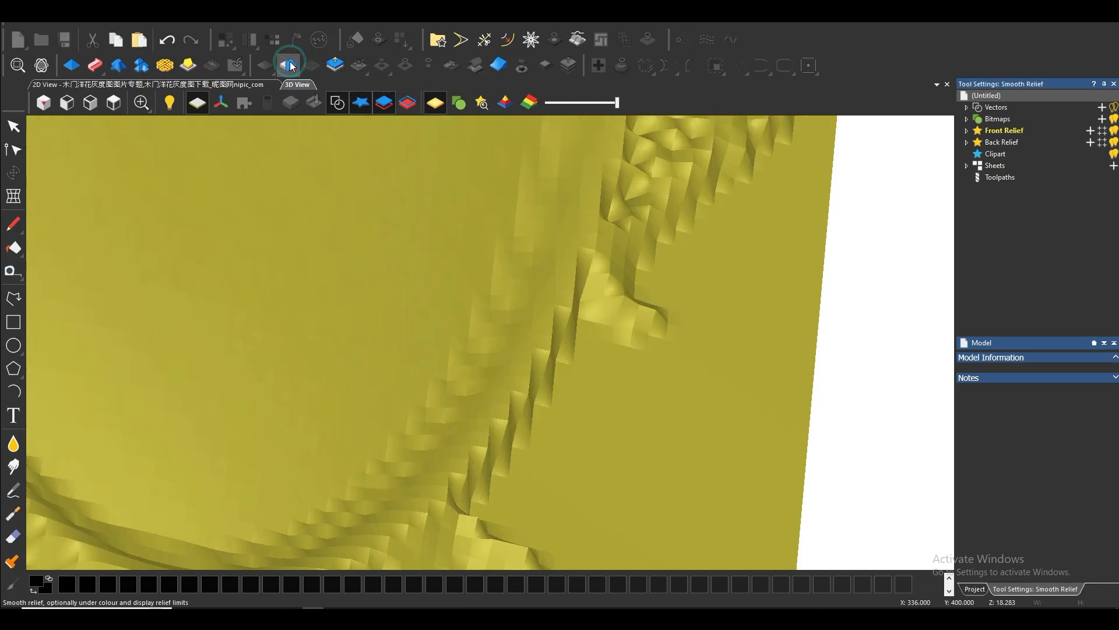
drag(997, 208, 993, 214)
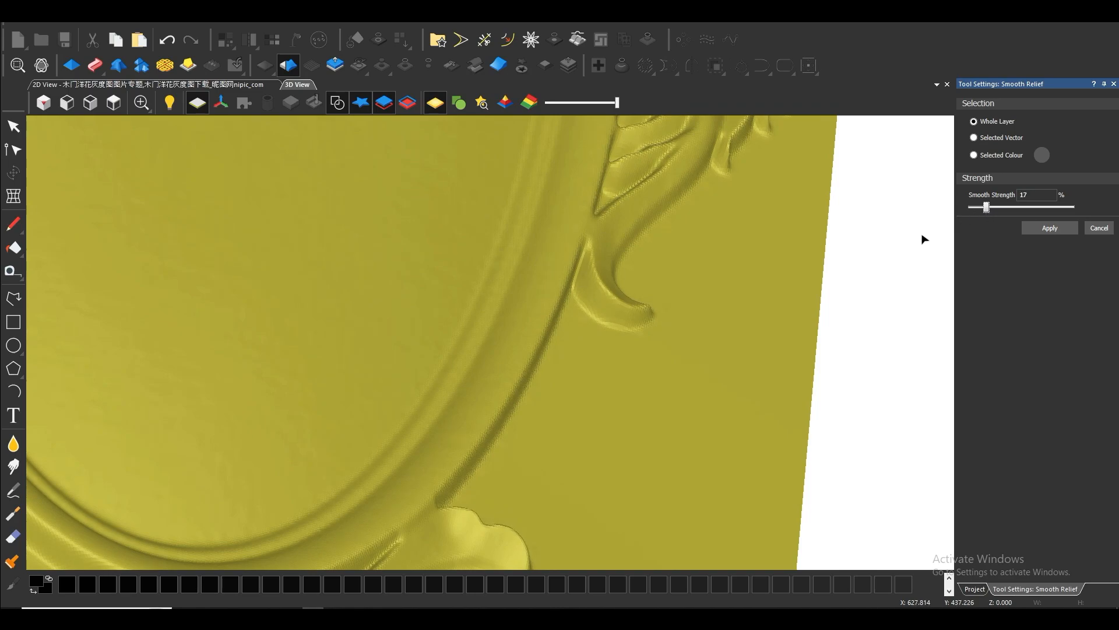
scroll(612, 392, down, 5)
scroll(542, 212, up, 6)
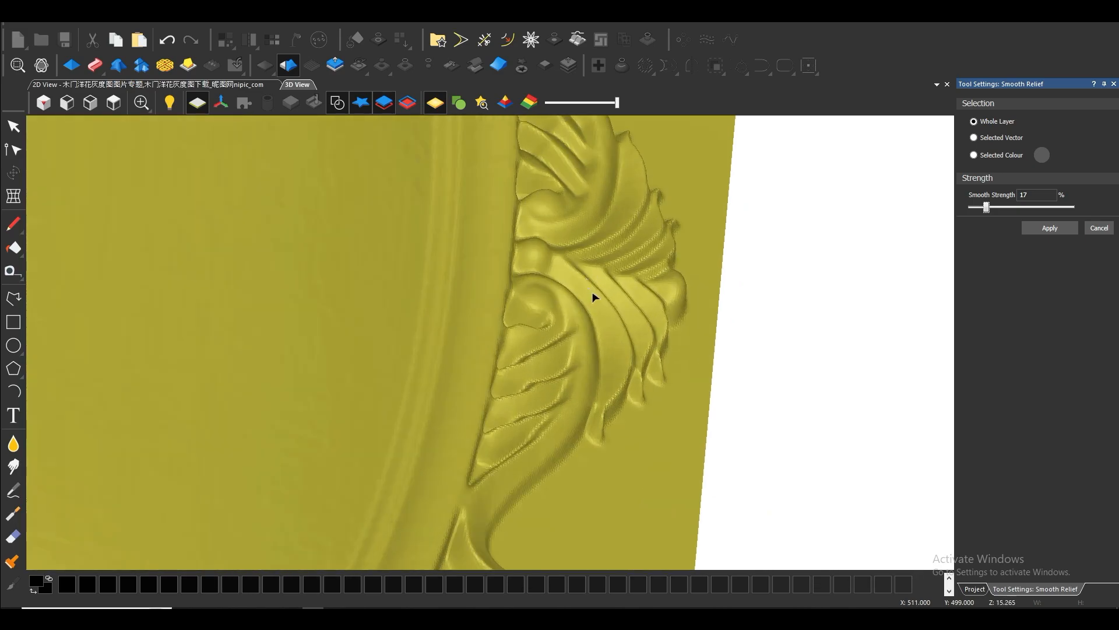
scroll(593, 297, up, 3)
scroll(479, 344, down, 4)
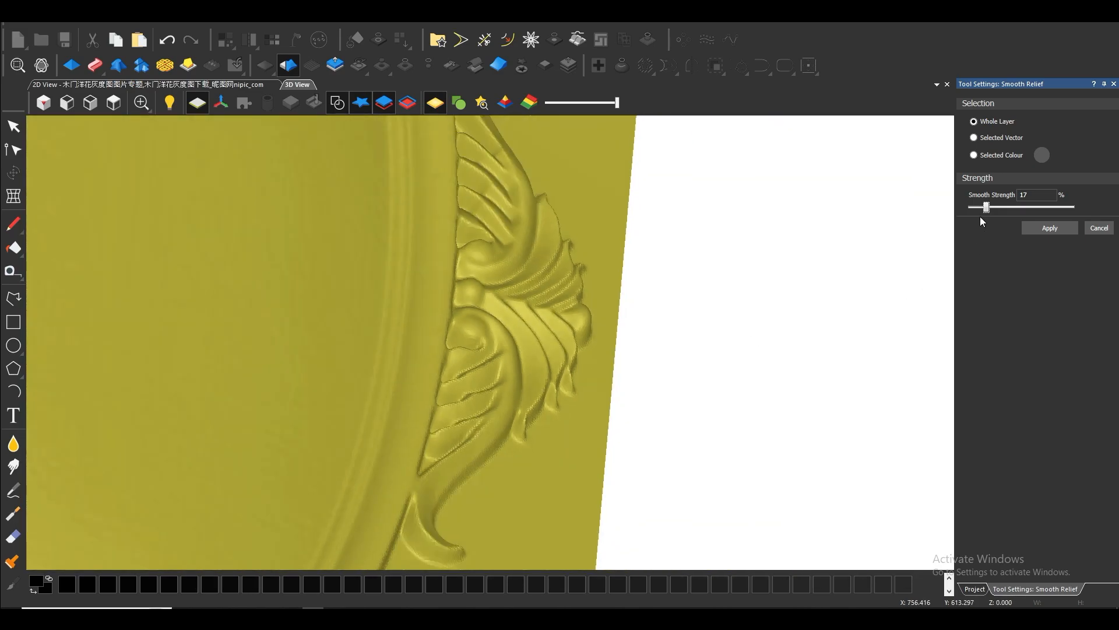
drag(989, 211, 970, 209)
click(1096, 230)
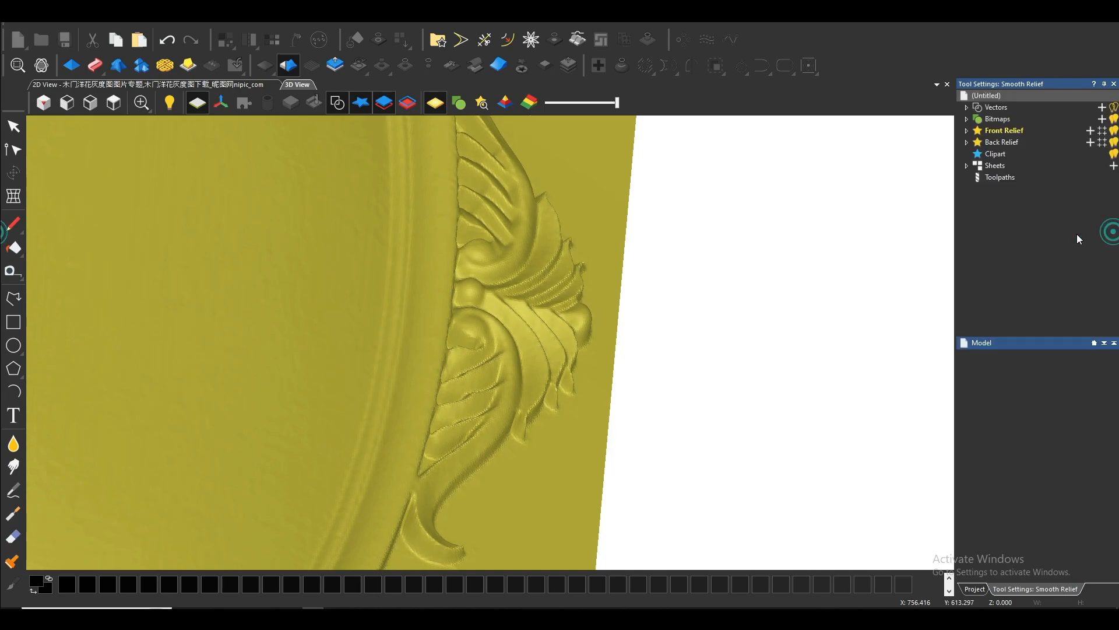
Examine the whole oval frame from the top view and the carved edge of its upper section up close
scroll(396, 359, down, 5)
scroll(439, 303, up, 3)
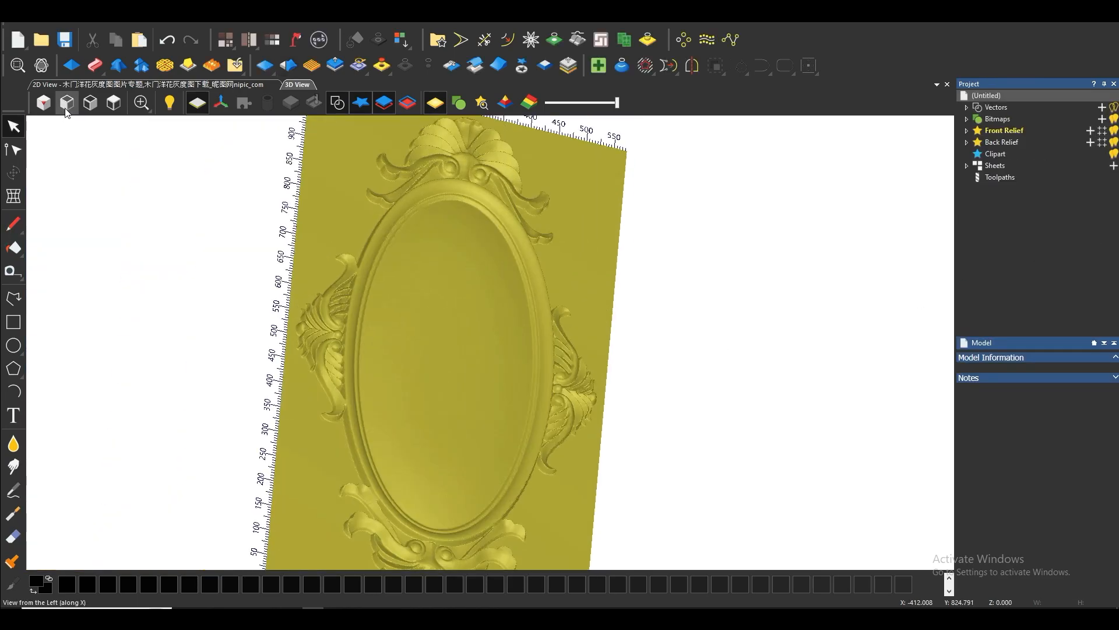
click(113, 102)
scroll(559, 245, up, 5)
scroll(536, 219, up, 2)
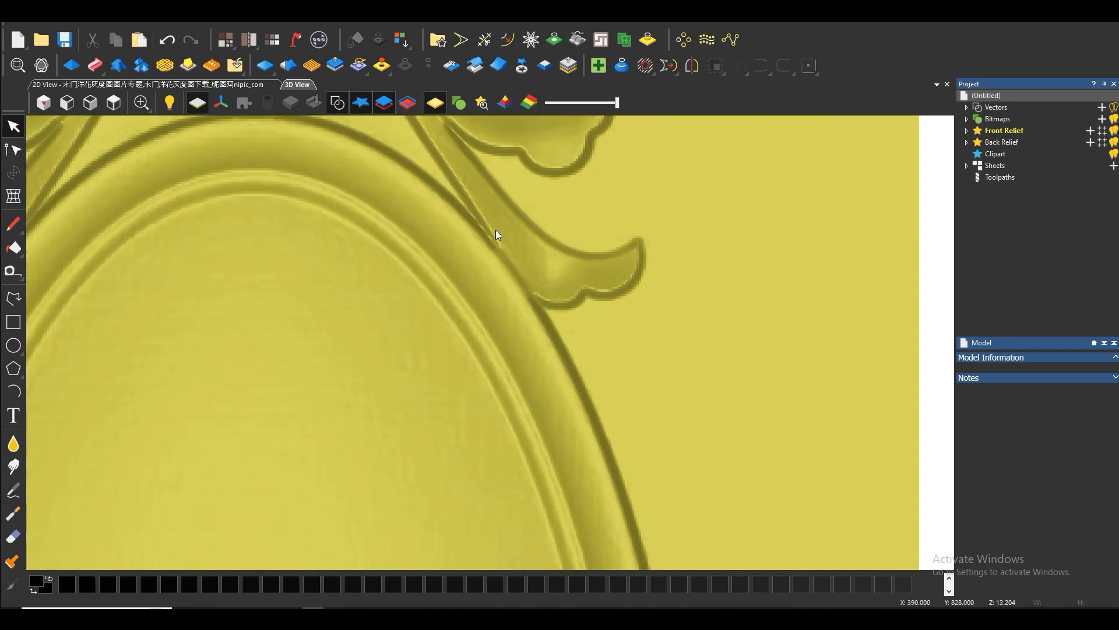
scroll(496, 229, down, 6)
scroll(469, 320, up, 1)
scroll(492, 465, down, 3)
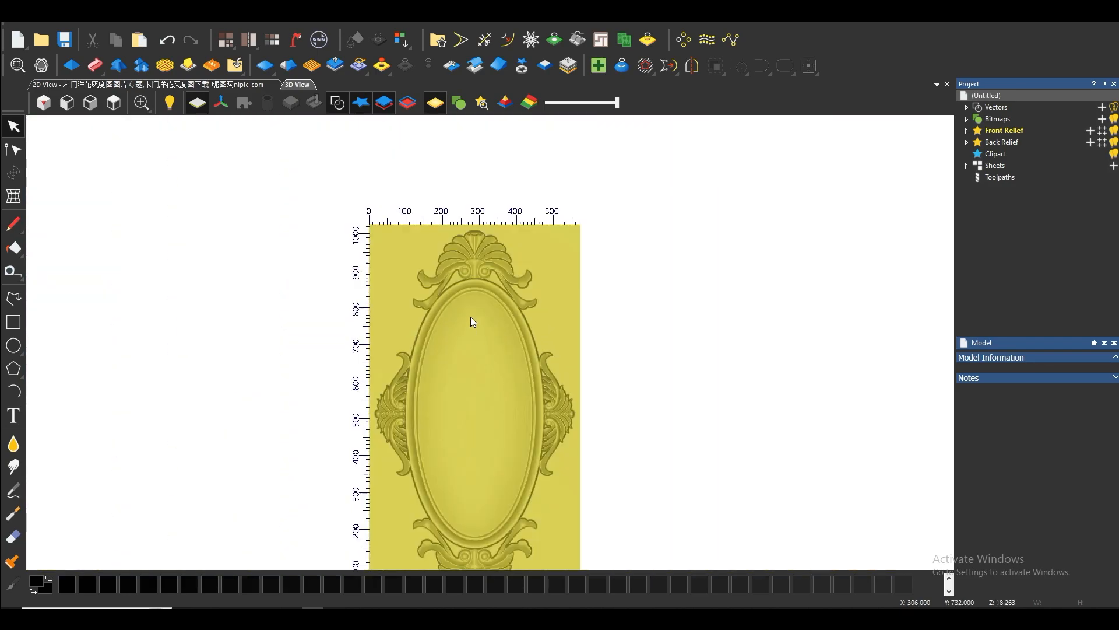
scroll(492, 461, up, 4)
scroll(492, 453, down, 2)
scroll(485, 369, up, 2)
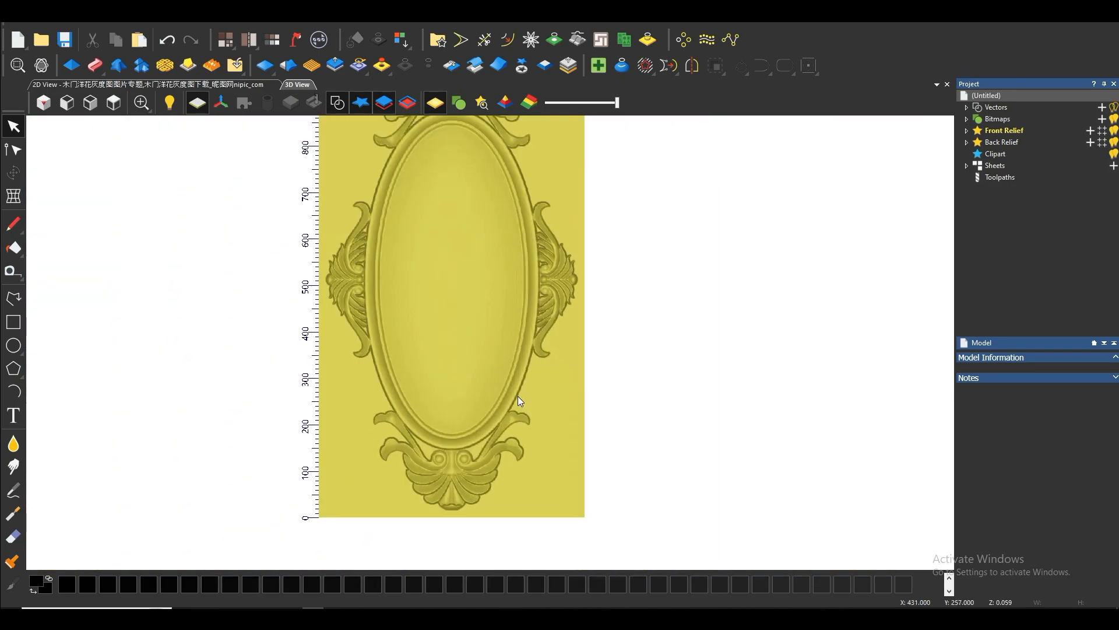
Examine the oval panel's surface and the lower frame ornaments from tilted angles
drag(466, 383, 516, 385)
scroll(474, 386, up, 4)
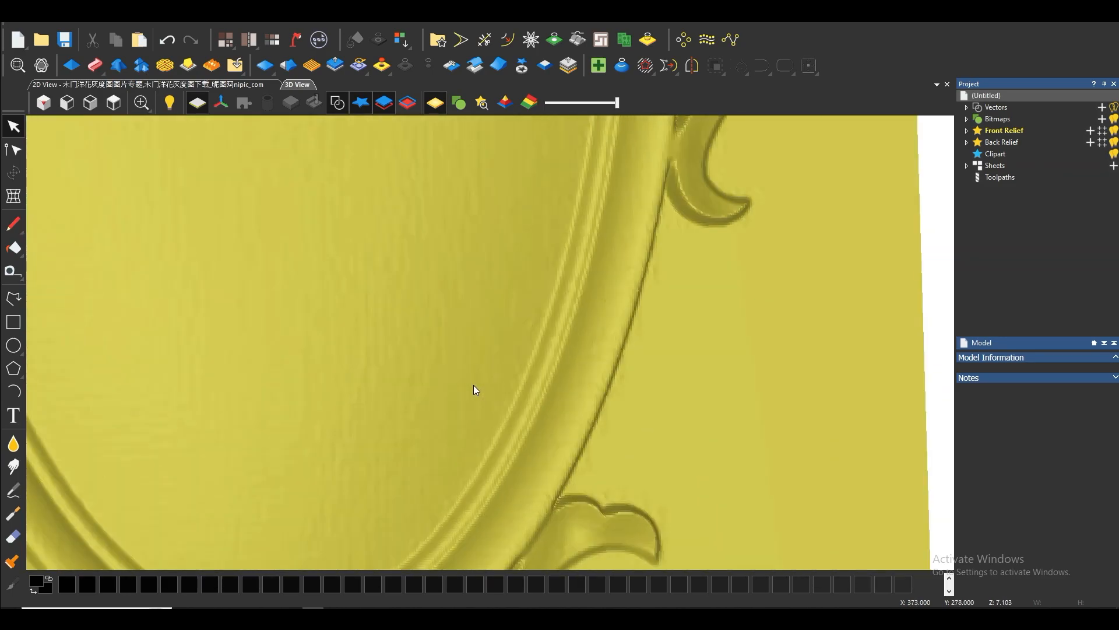
drag(484, 335, 381, 216)
scroll(467, 278, down, 4)
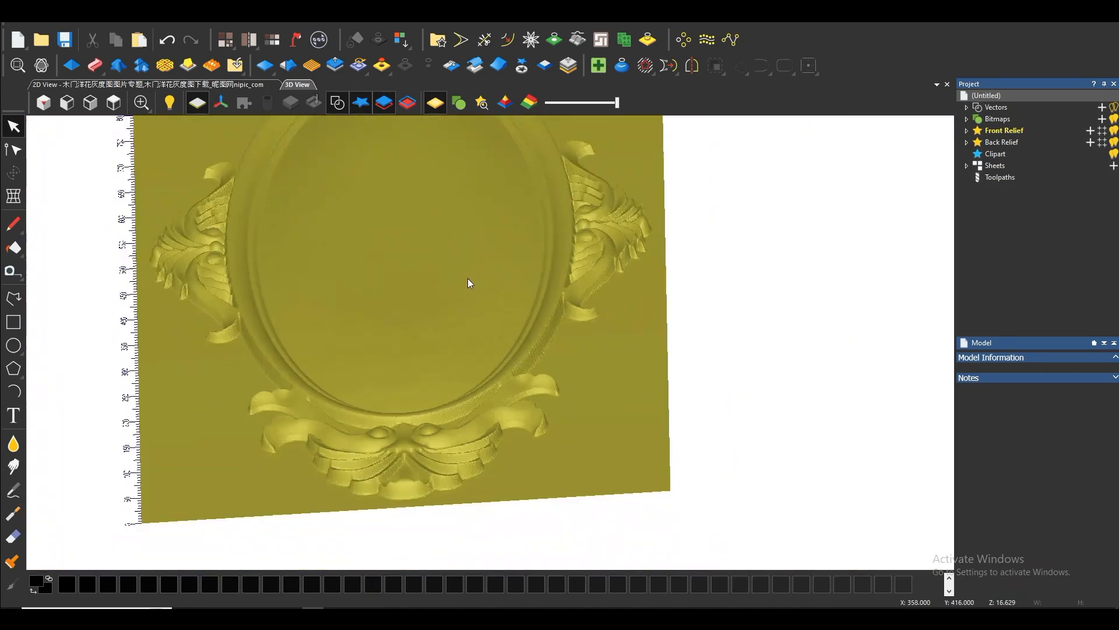
scroll(461, 300, up, 3)
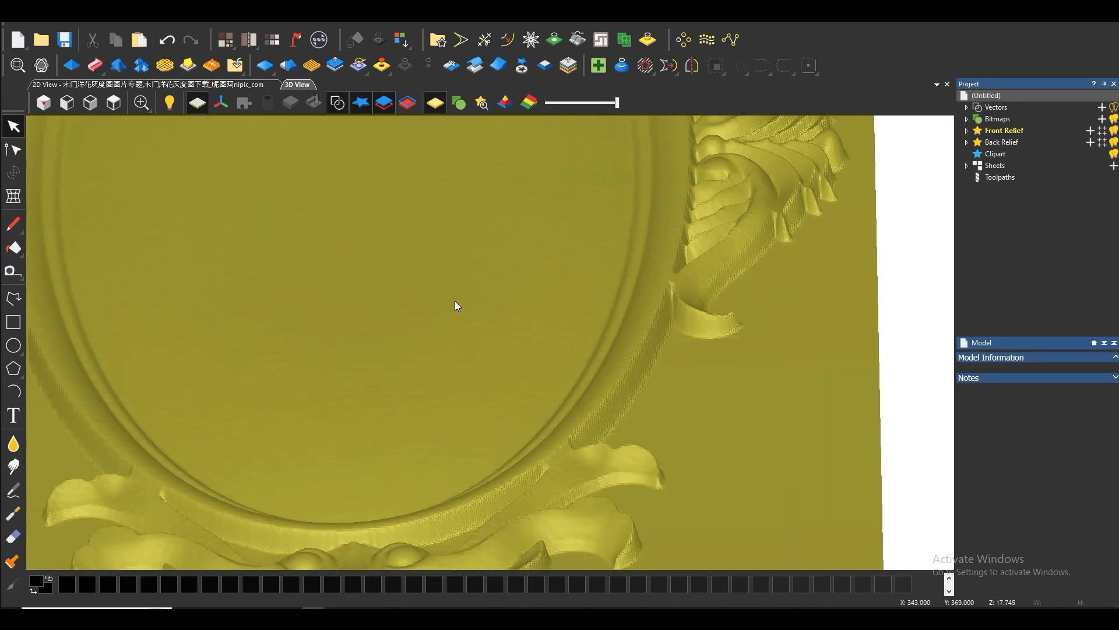